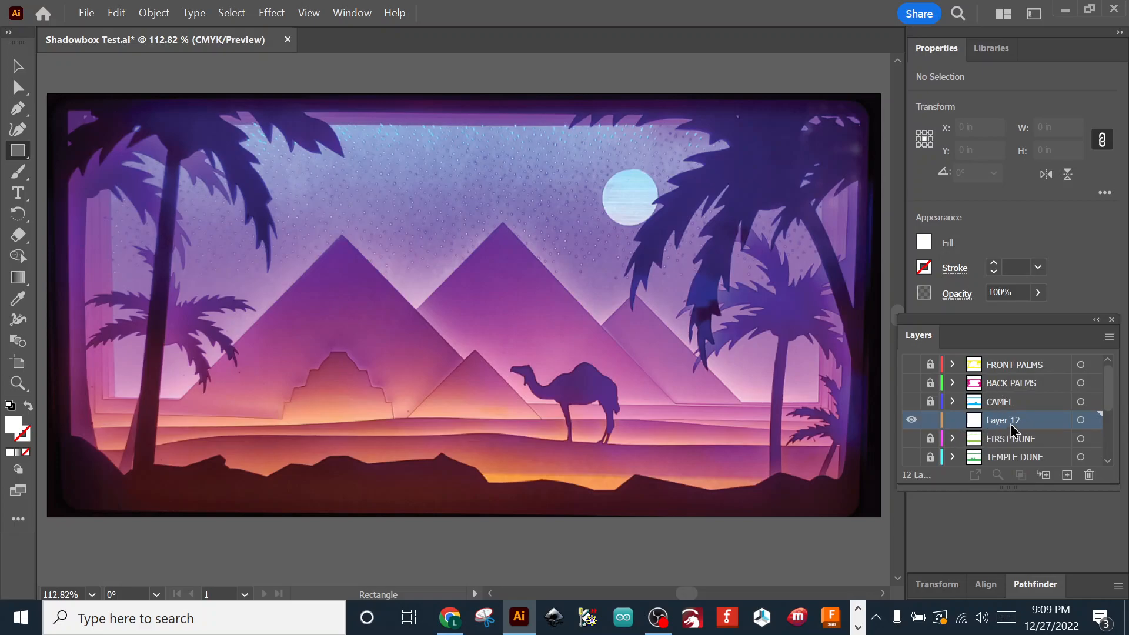
Rename the new layer as PRACTICEv
text(P)
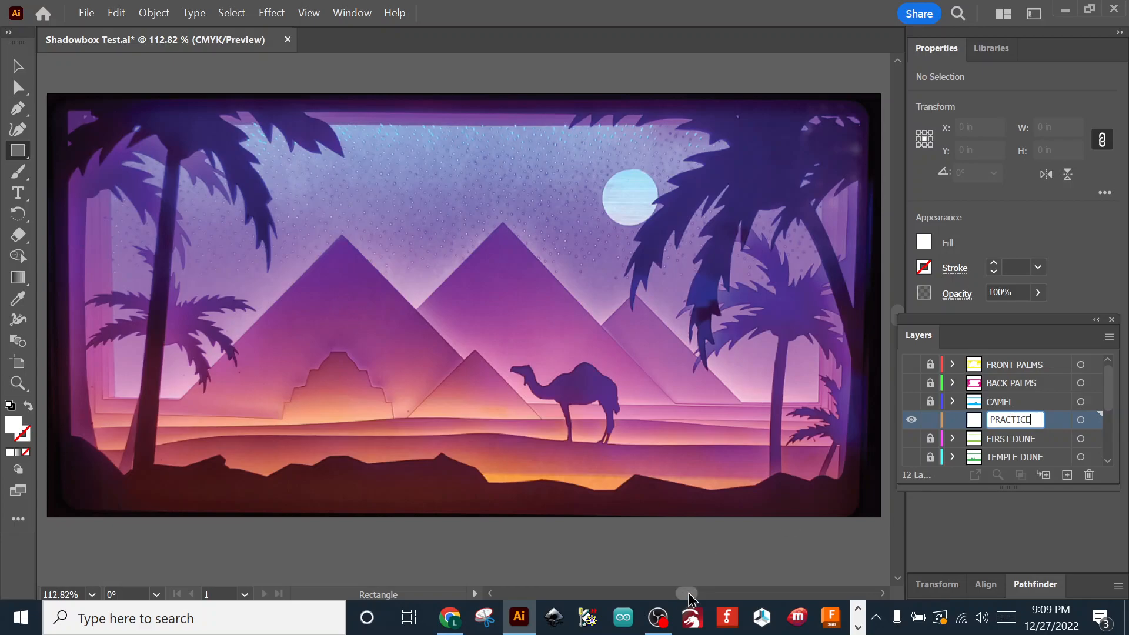
text(RACTICEv)
key(Return)
click(554, 552)
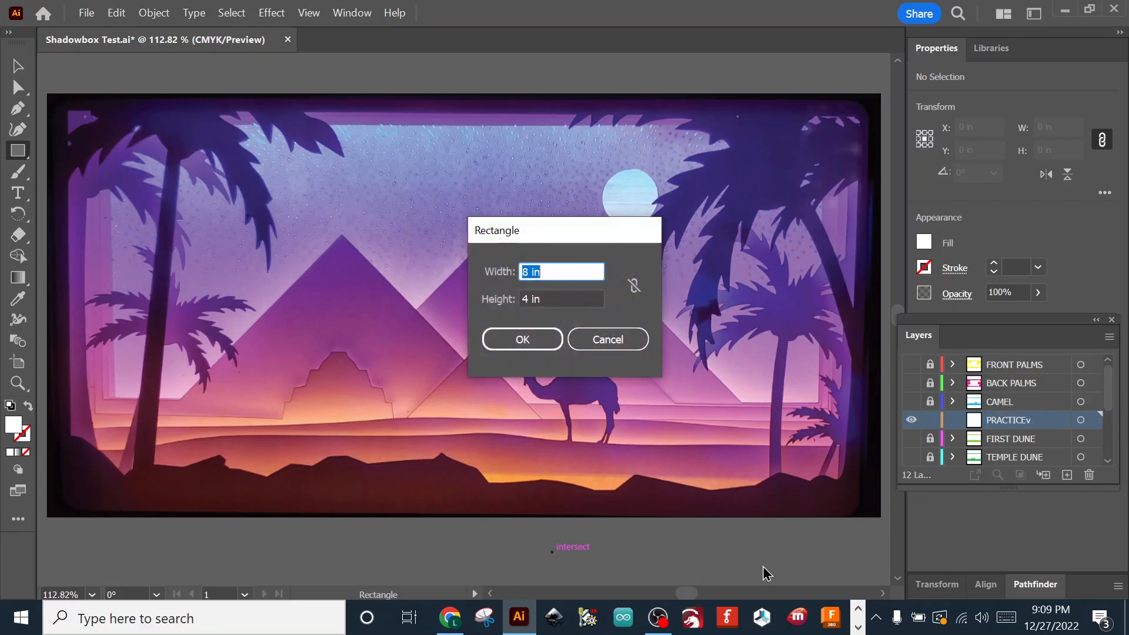
click(588, 341)
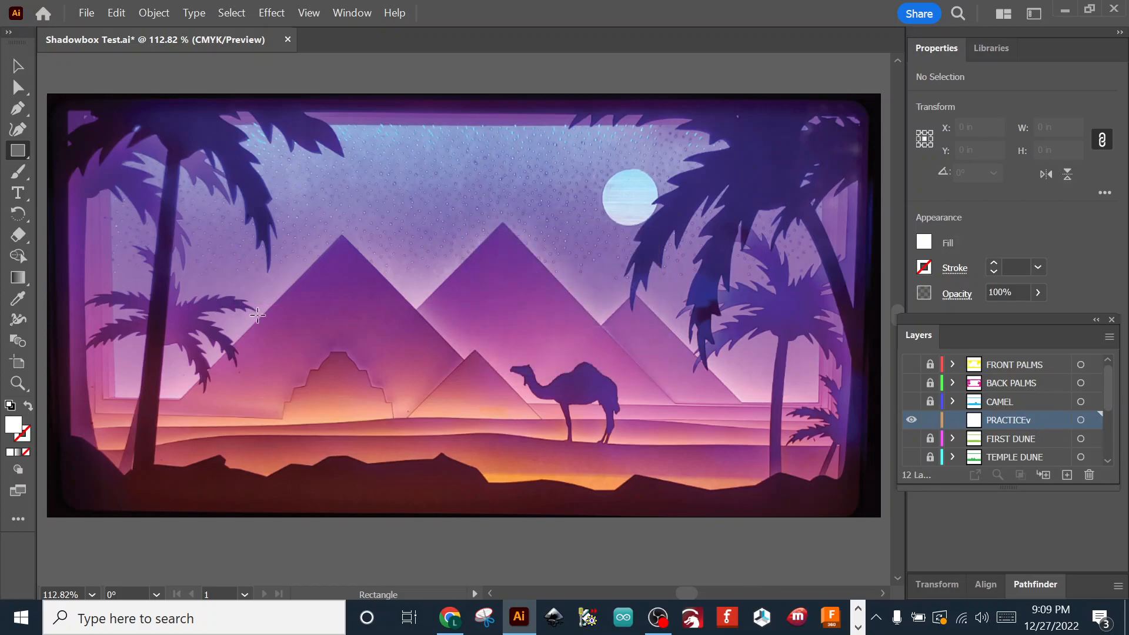
Set up the Pen tool with no fill and a yellow 1 pt stroke
click(14, 109)
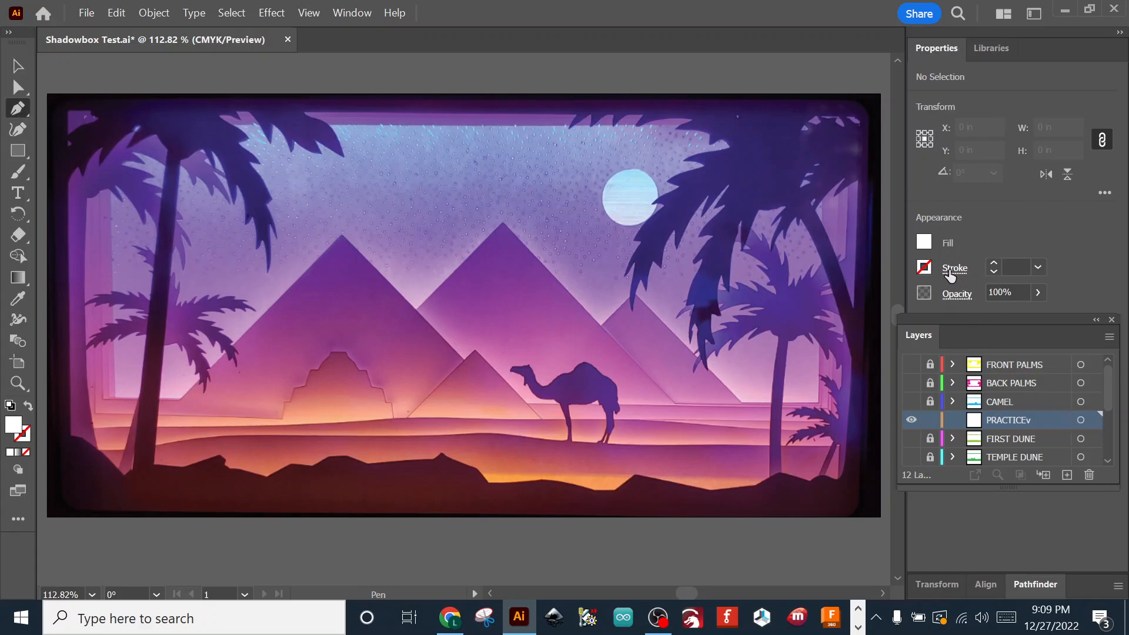
click(924, 243)
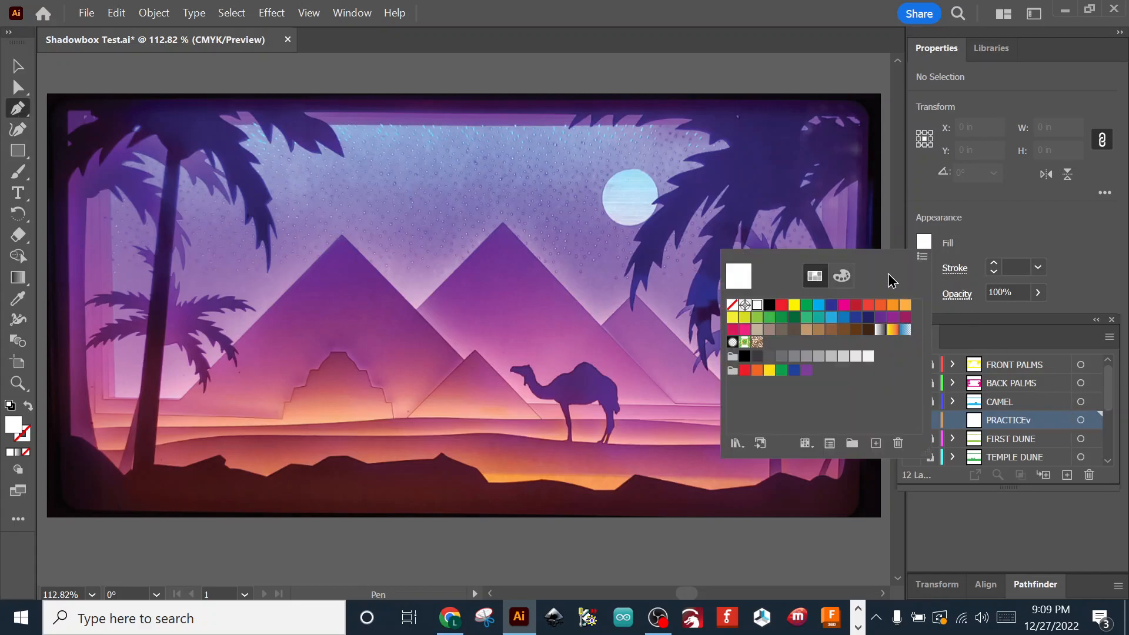
click(731, 306)
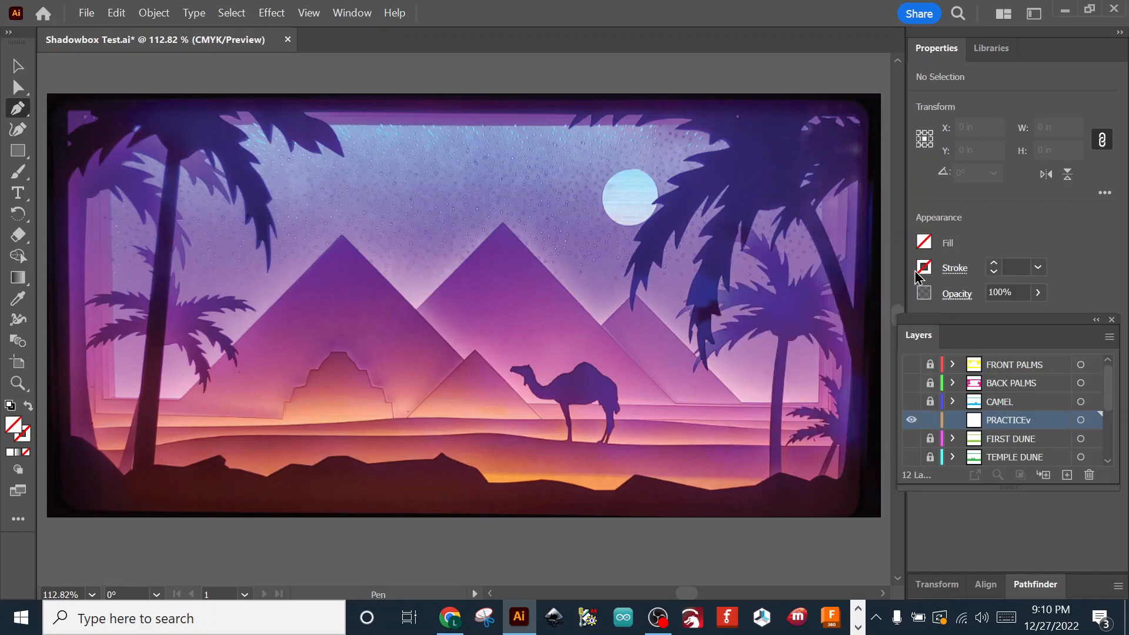
click(921, 270)
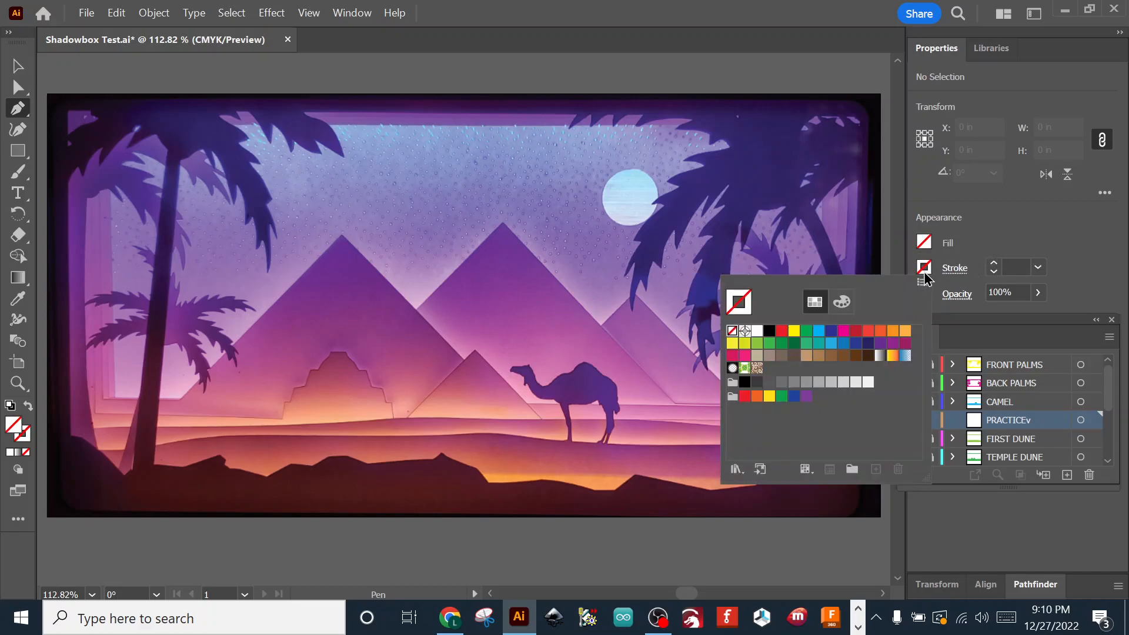
click(794, 333)
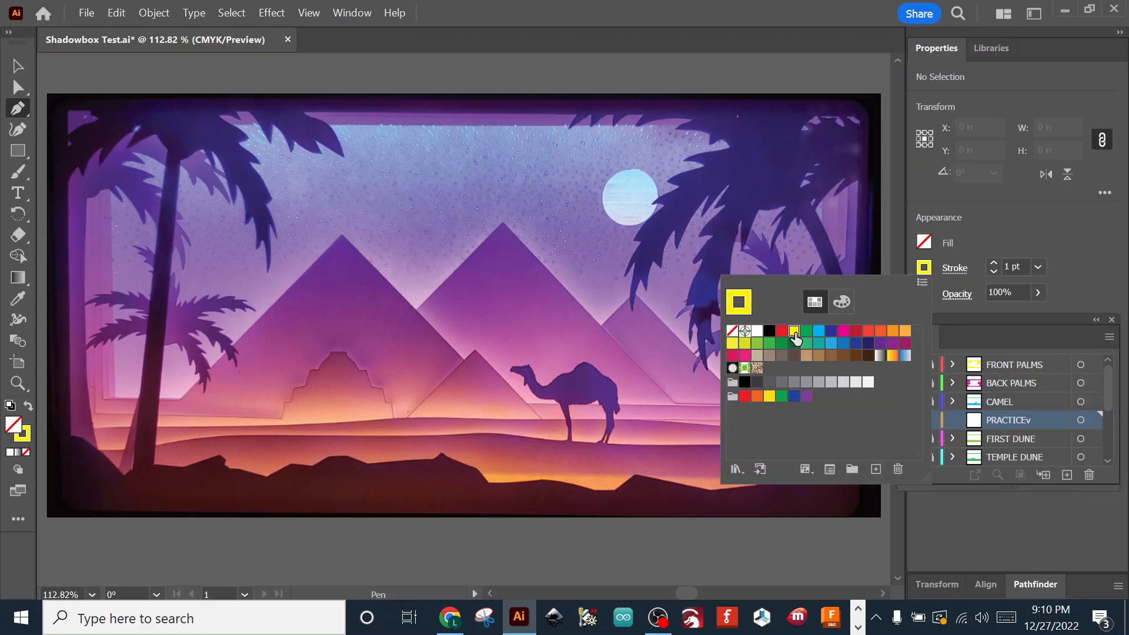
click(657, 561)
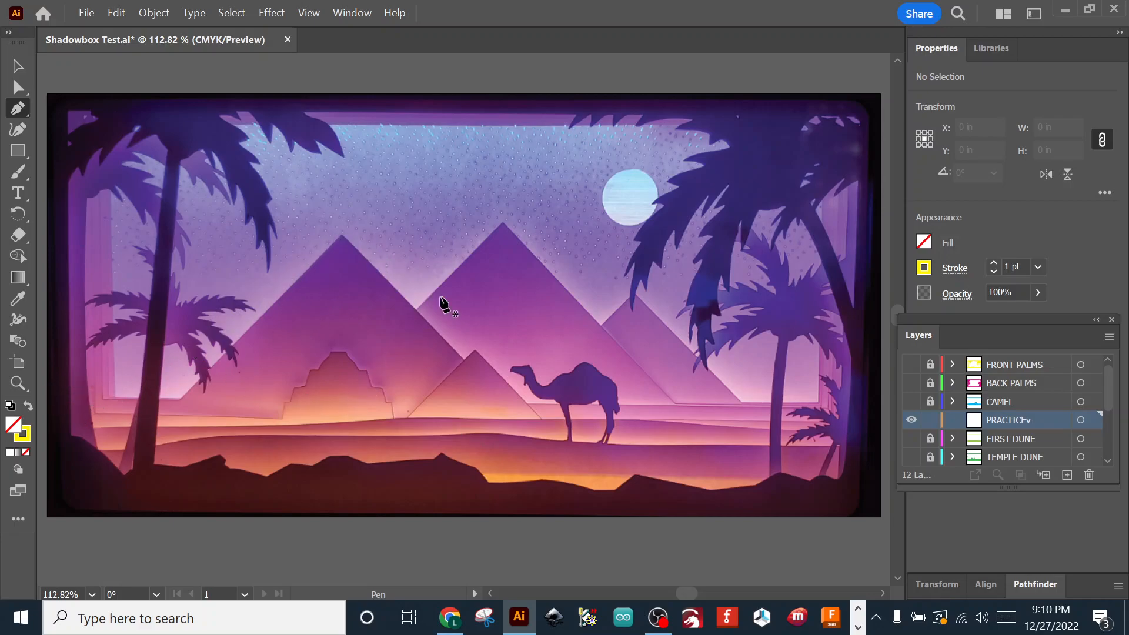
Trace the large left pyramid as an open path, with base lines running out near both edges of the image
click(63, 399)
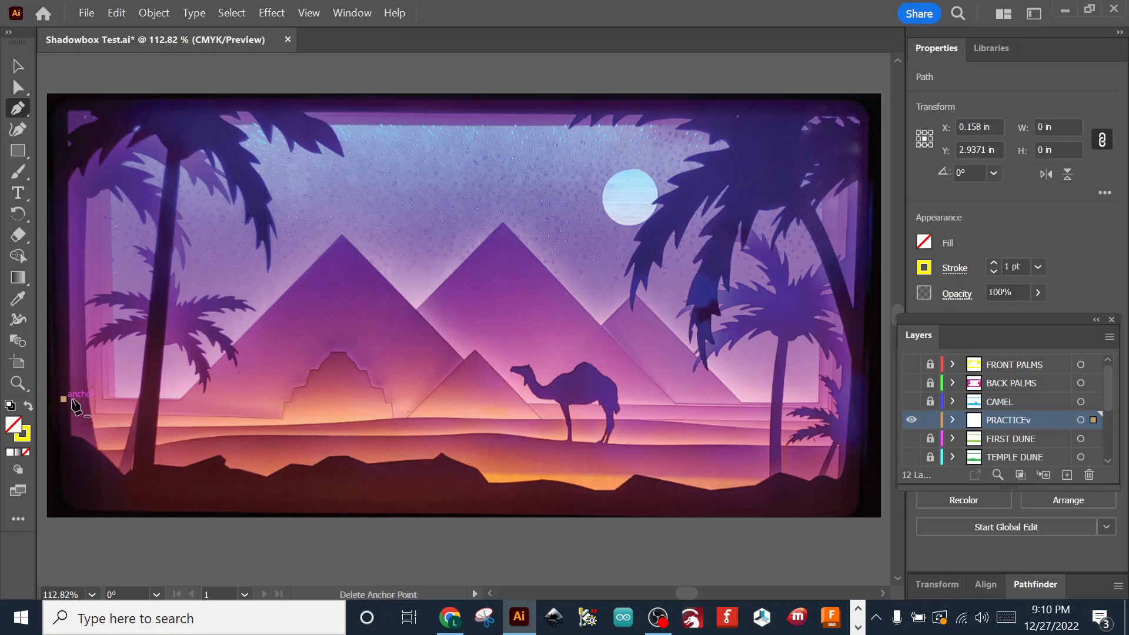
click(179, 399)
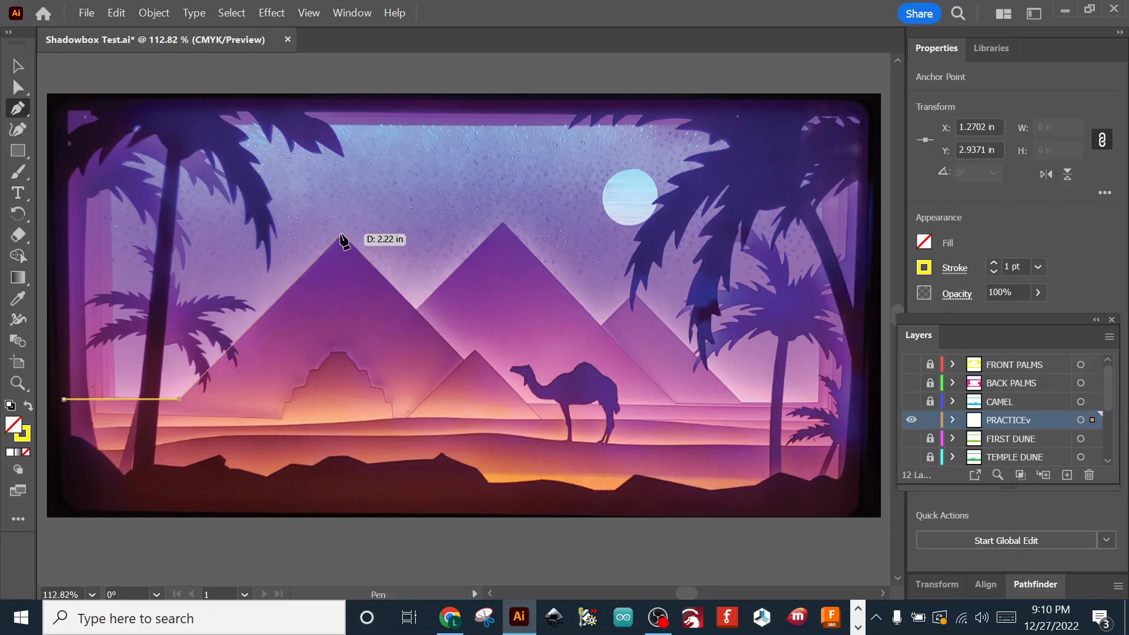
click(341, 234)
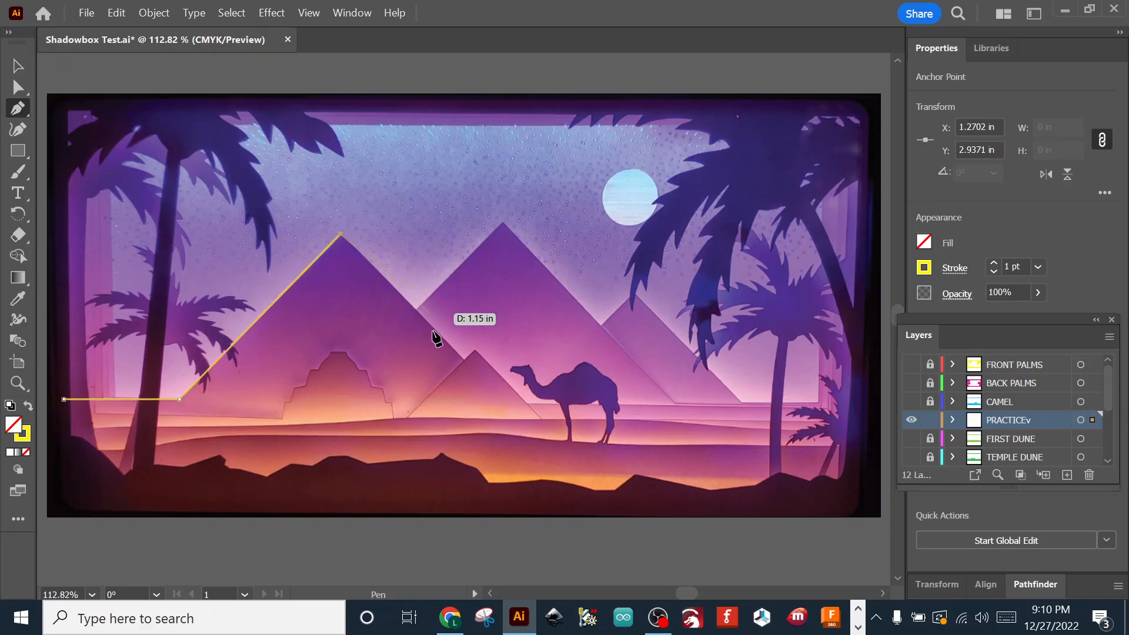
click(507, 404)
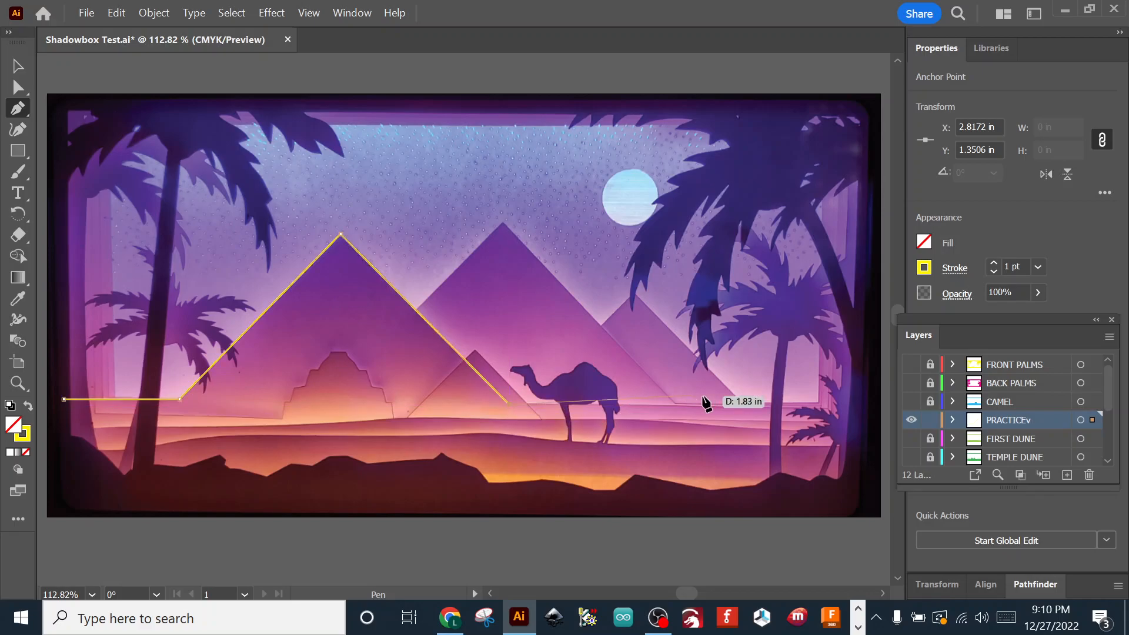
click(858, 406)
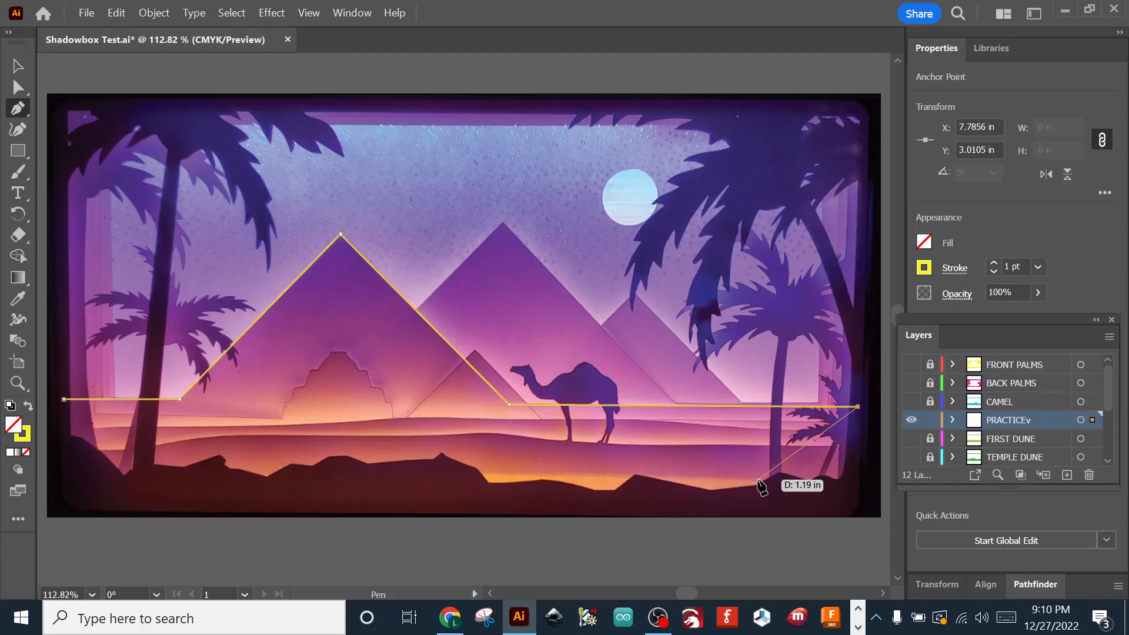
key(v)
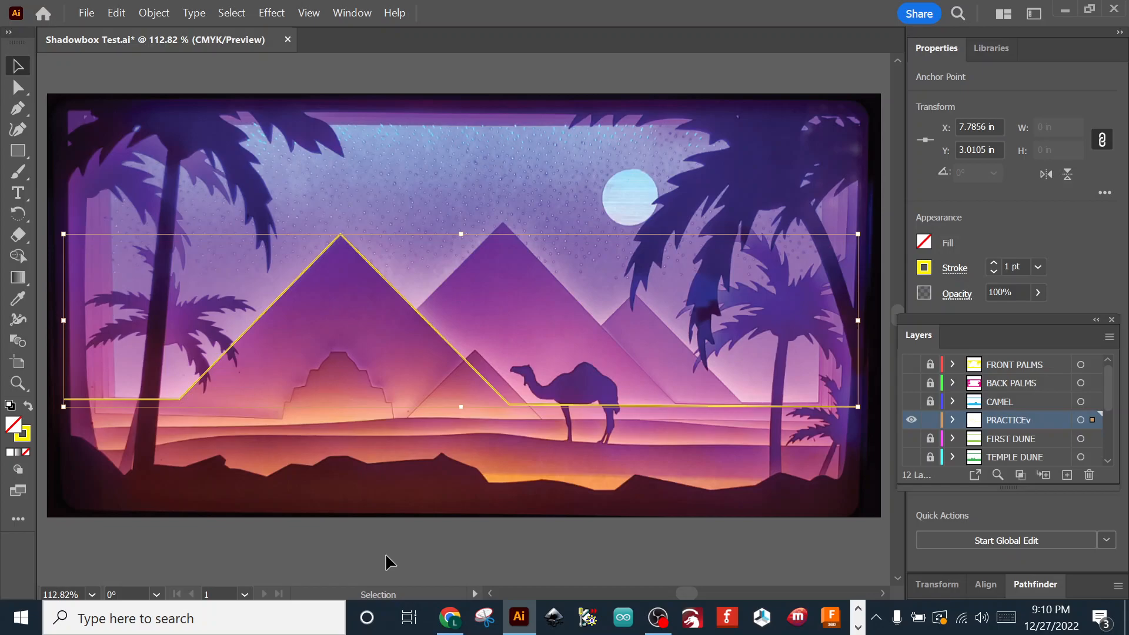
click(357, 512)
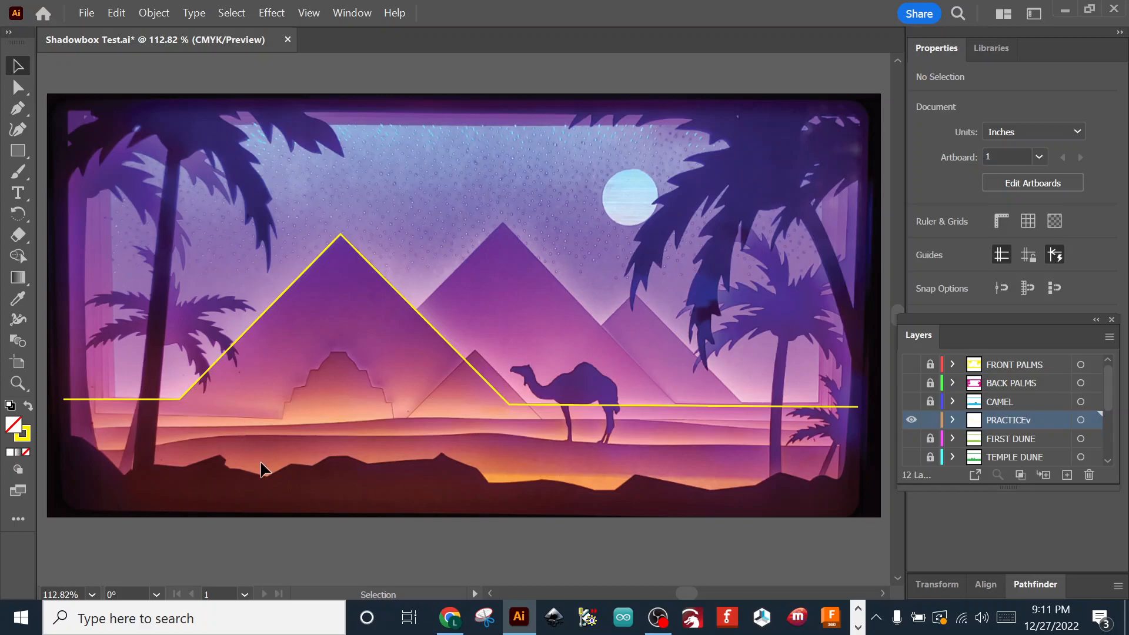
Draw an outer rectangle about 8 by 4.09 in around the image and create a second rectangle of 7.75 by 3.75 in
key(m)
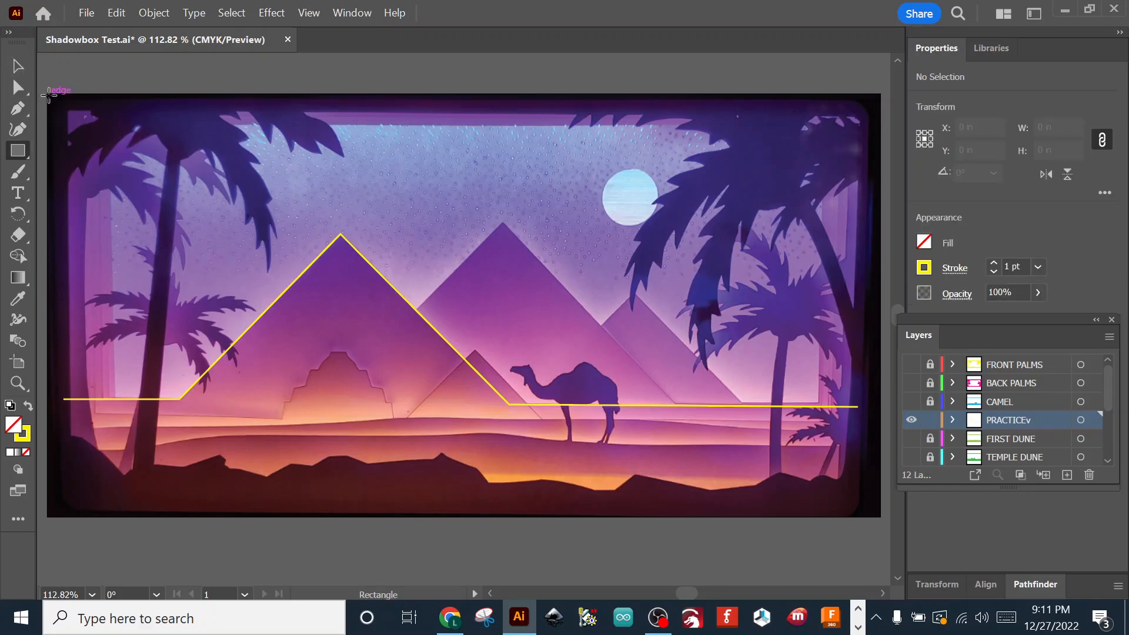
mouse_move(46, 88)
mouse_down()
mouse_move(590, 395)
mouse_move(880, 516)
mouse_up()
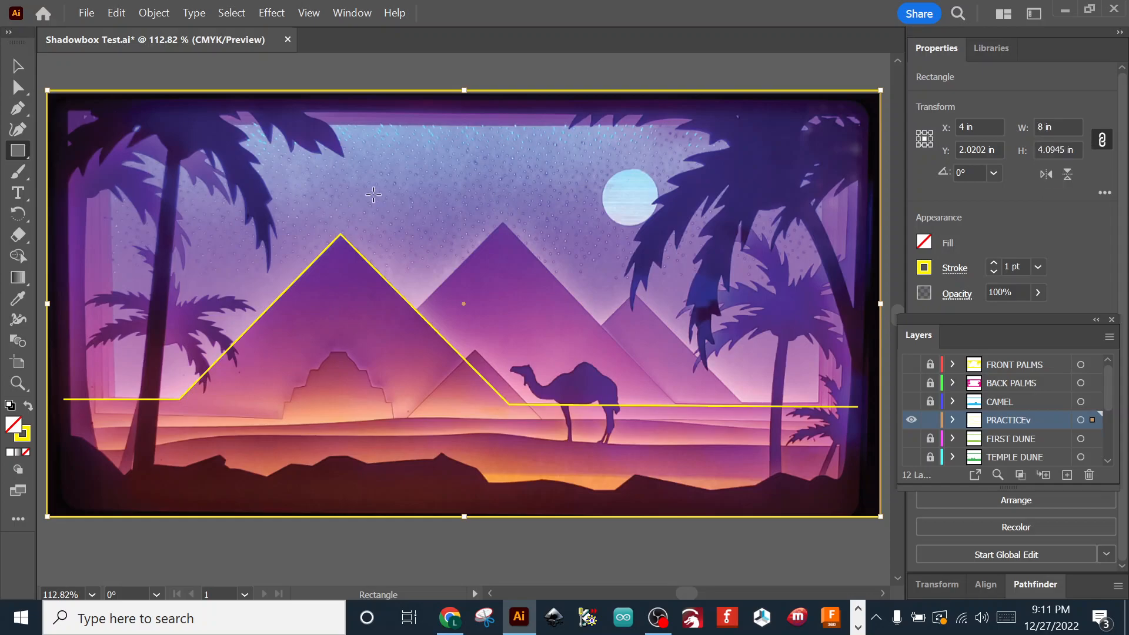
click(434, 216)
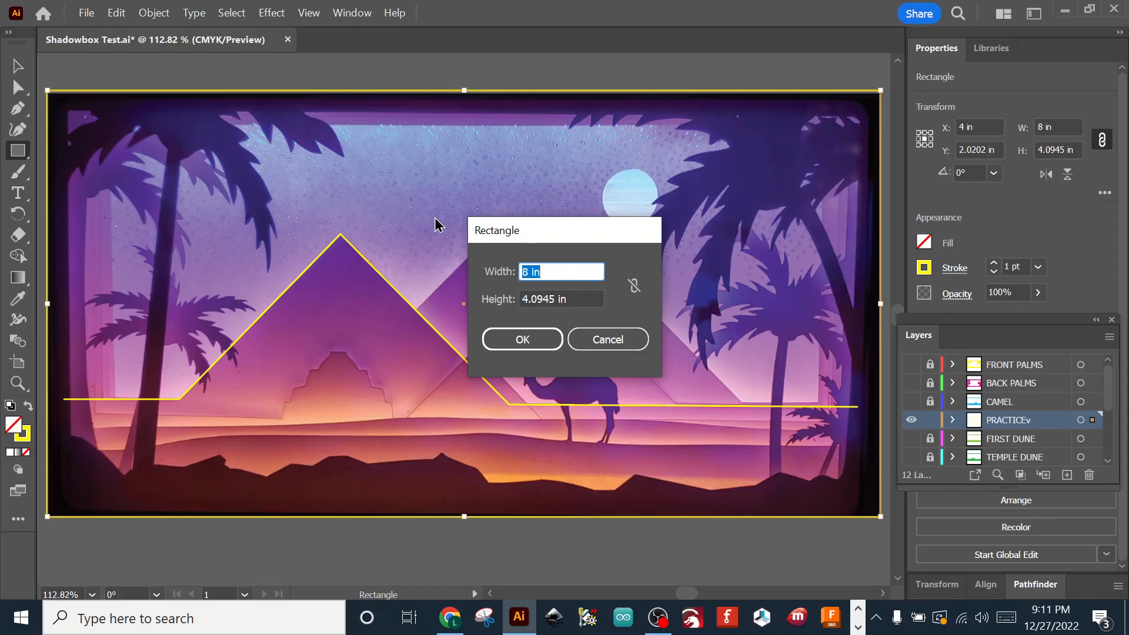
text(7.75)
key(Tab)
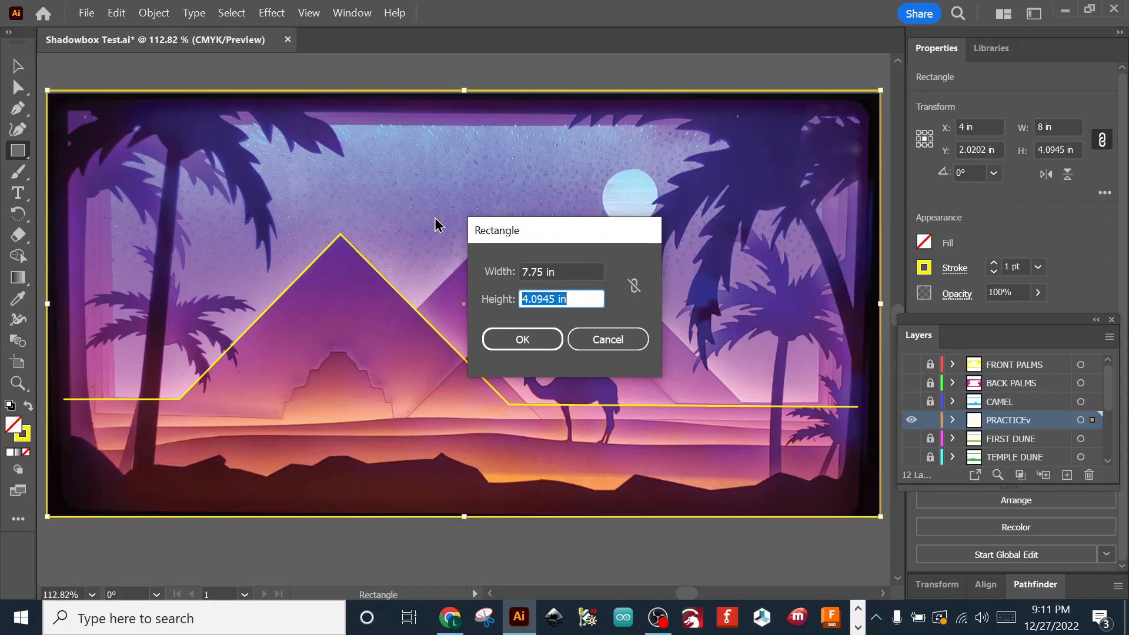
text(3.75)
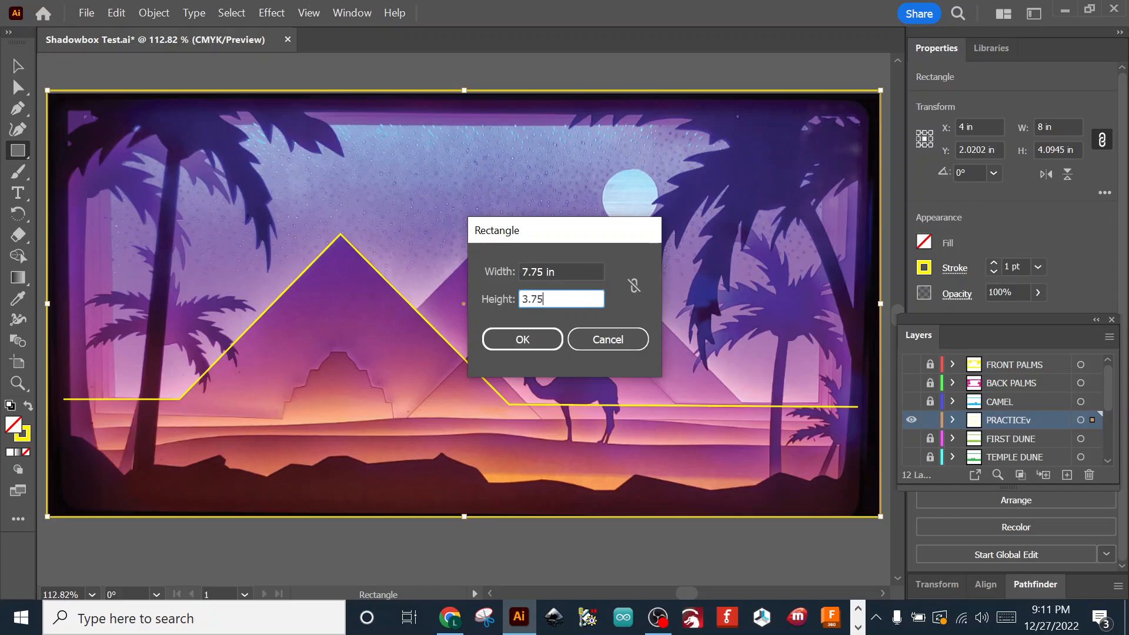
key(Return)
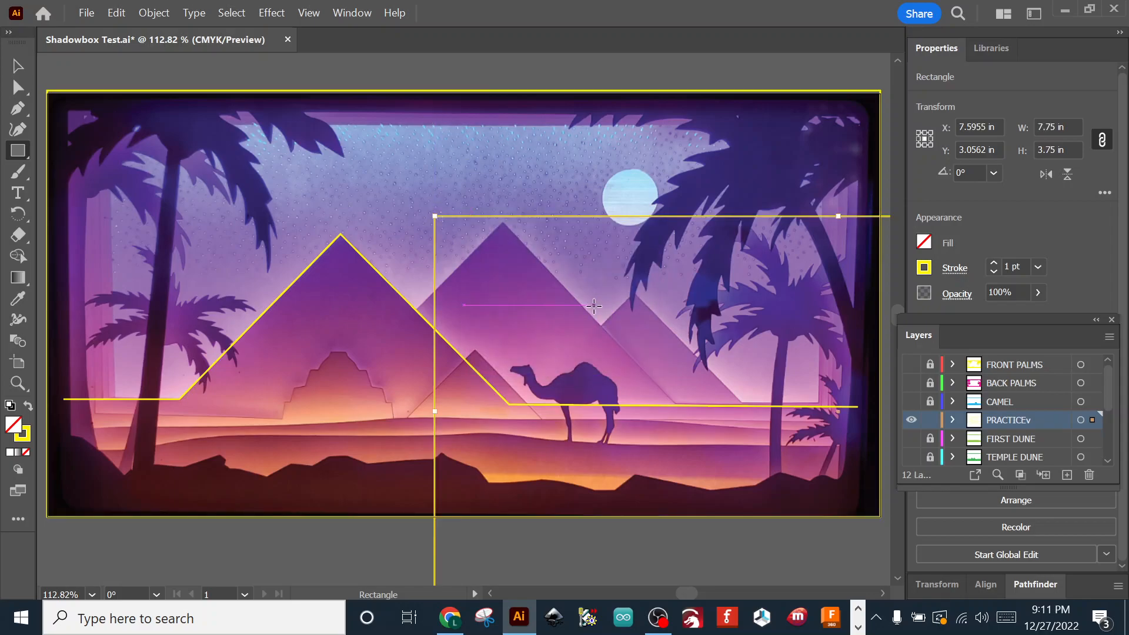
Centre the smaller rectangle horizontally and vertically on the artboard, and extend its top edge upward to a height of about 3.79 in
drag(961, 324, 977, 429)
click(985, 395)
click(1064, 395)
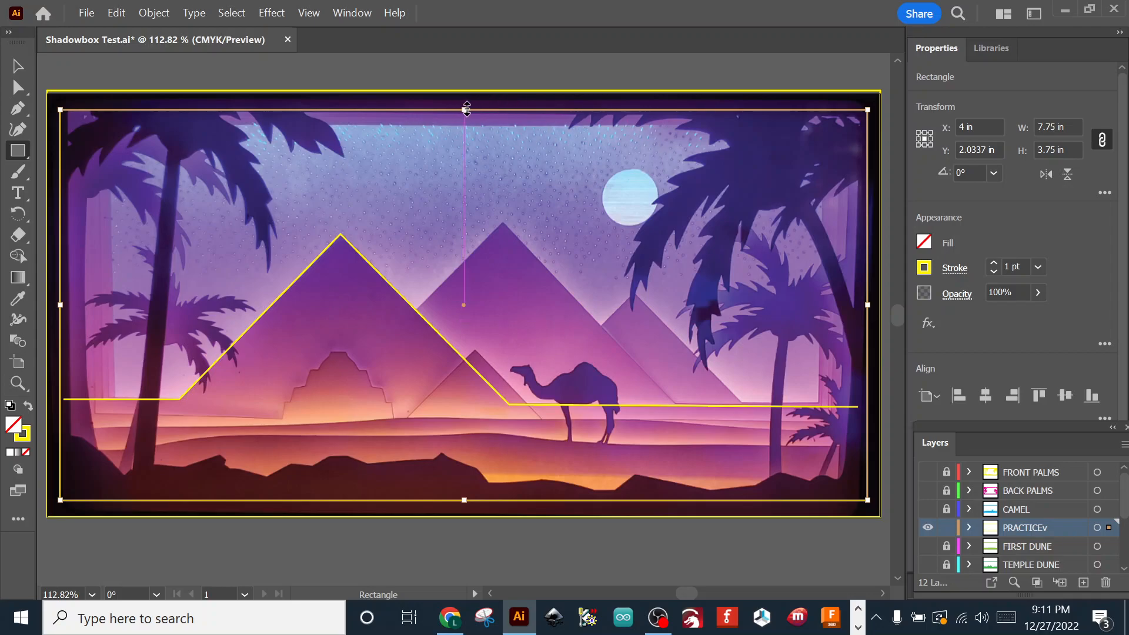
drag(465, 108, 463, 106)
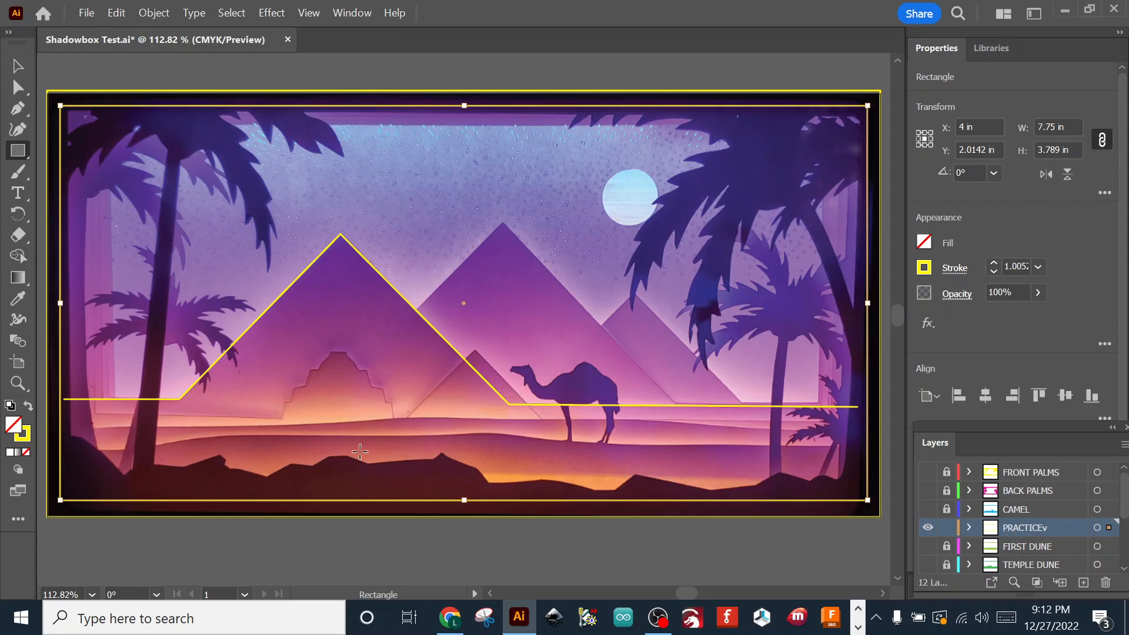
Add an anchor point on the inner rectangle's right side, slightly above the end of the pyramid line, at about Y 2.83 in
key(ctrl+plus)
key(ctrl+plus)
key(ctrl+plus)
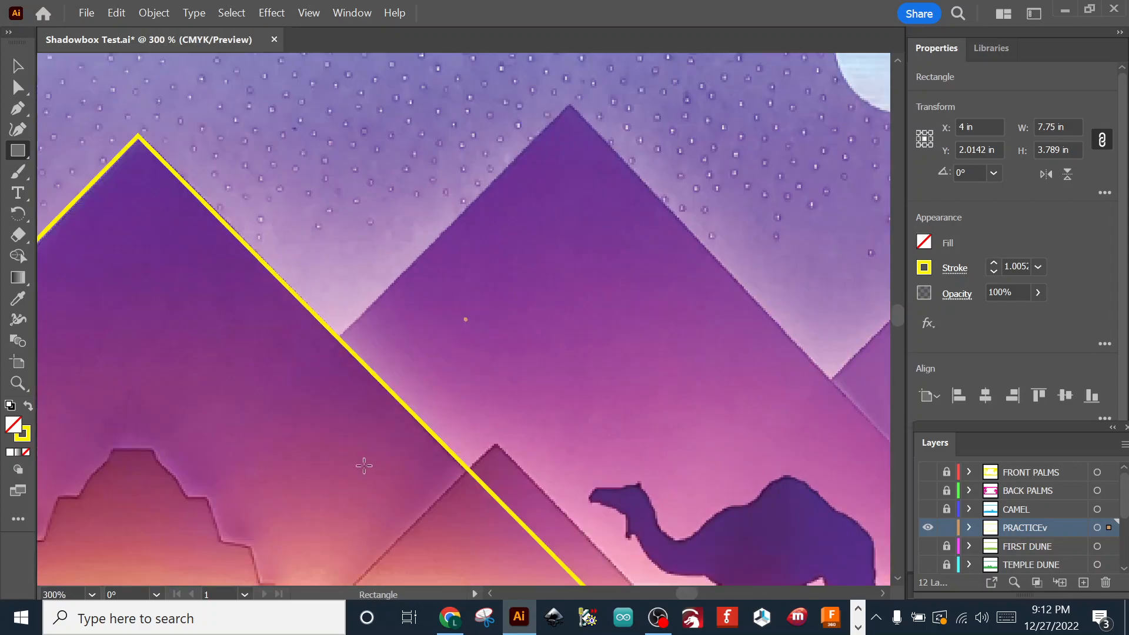
drag(589, 445, 124, 266)
drag(539, 327, 491, 327)
drag(695, 352, 506, 255)
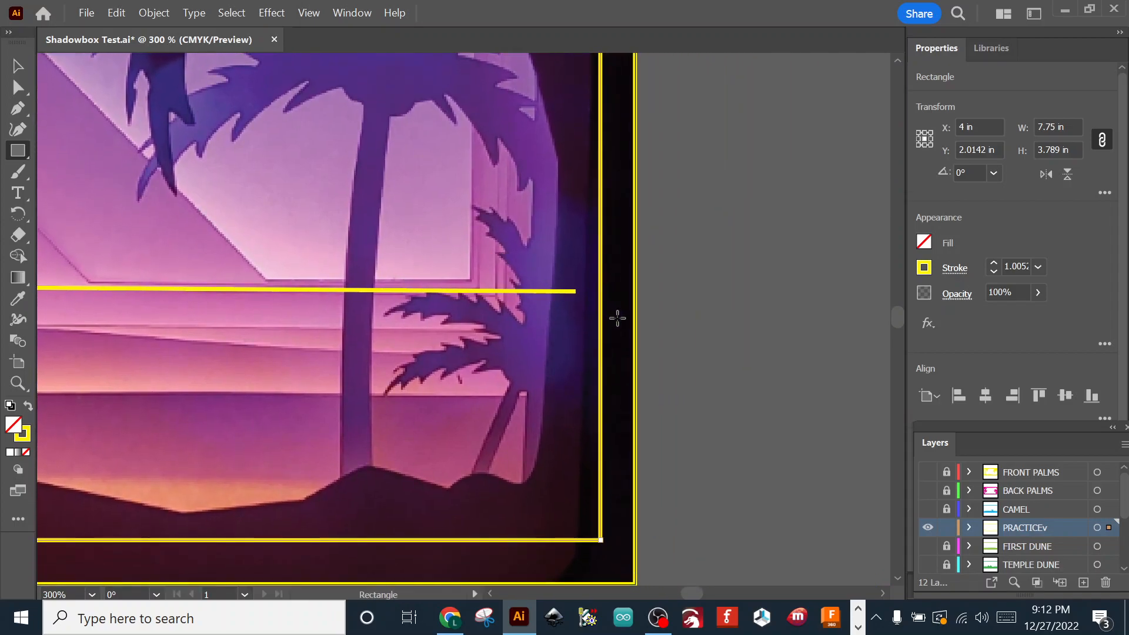
key(plus)
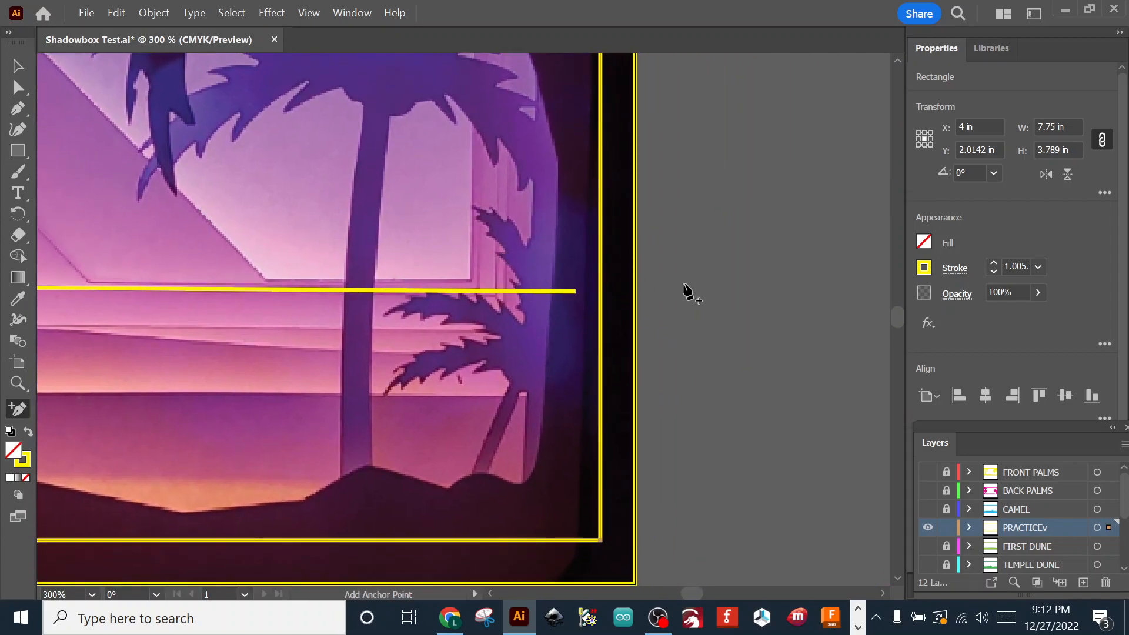
click(601, 243)
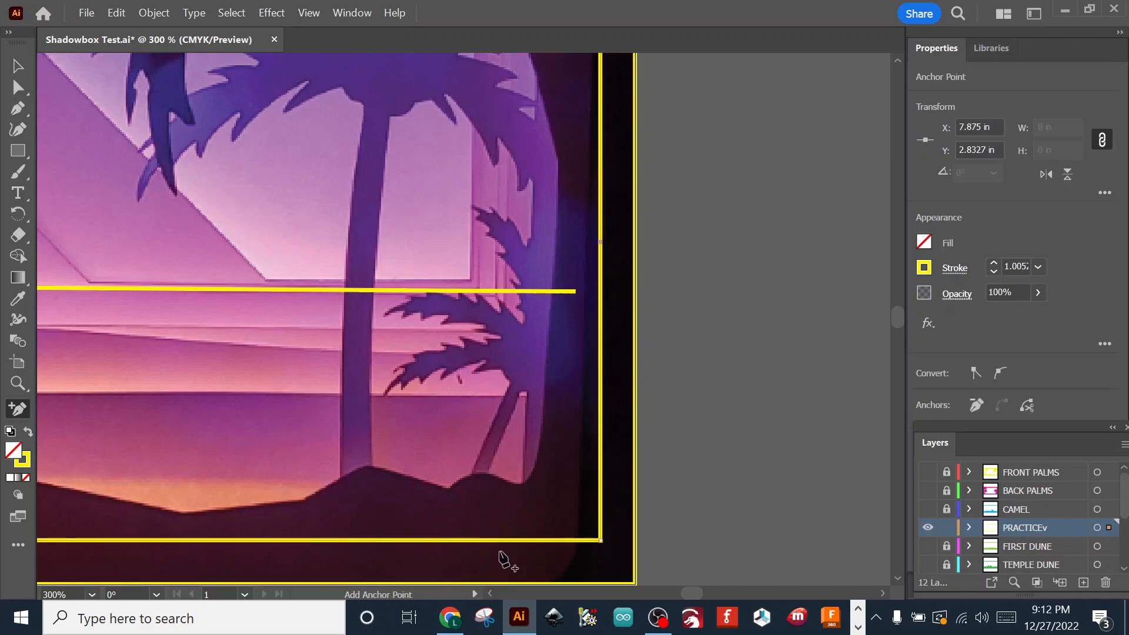
Add an anchor point on the inner rectangle's left side, slightly above the start of the pyramid line, at about Y 2.8 in
scroll(318, 458, left, 5)
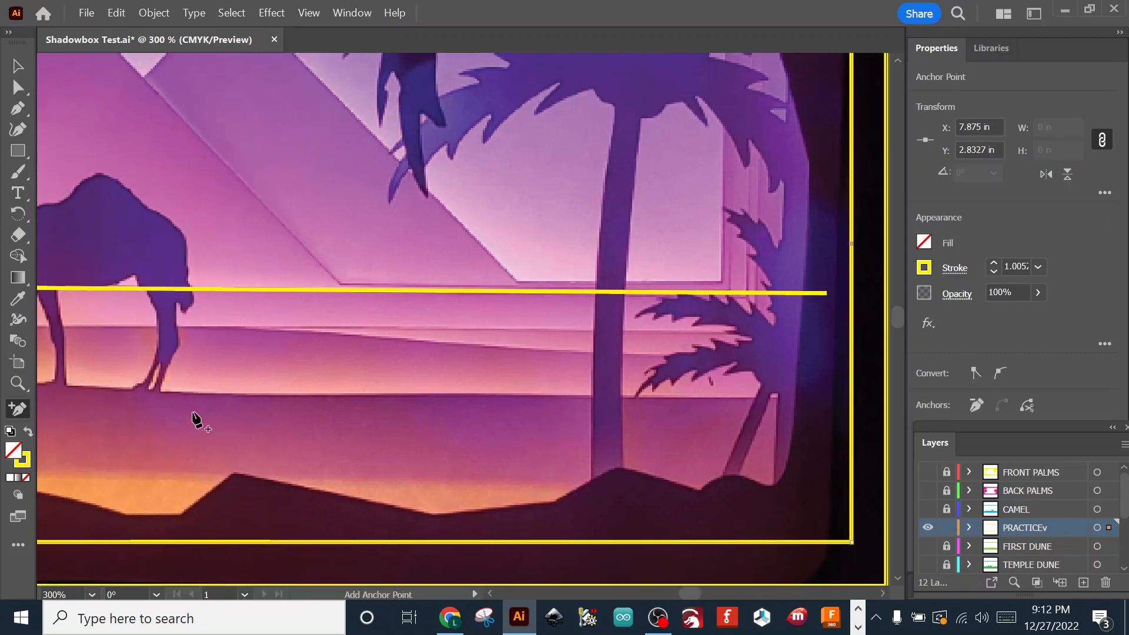
scroll(199, 416, up, 5)
scroll(234, 434, left, 10)
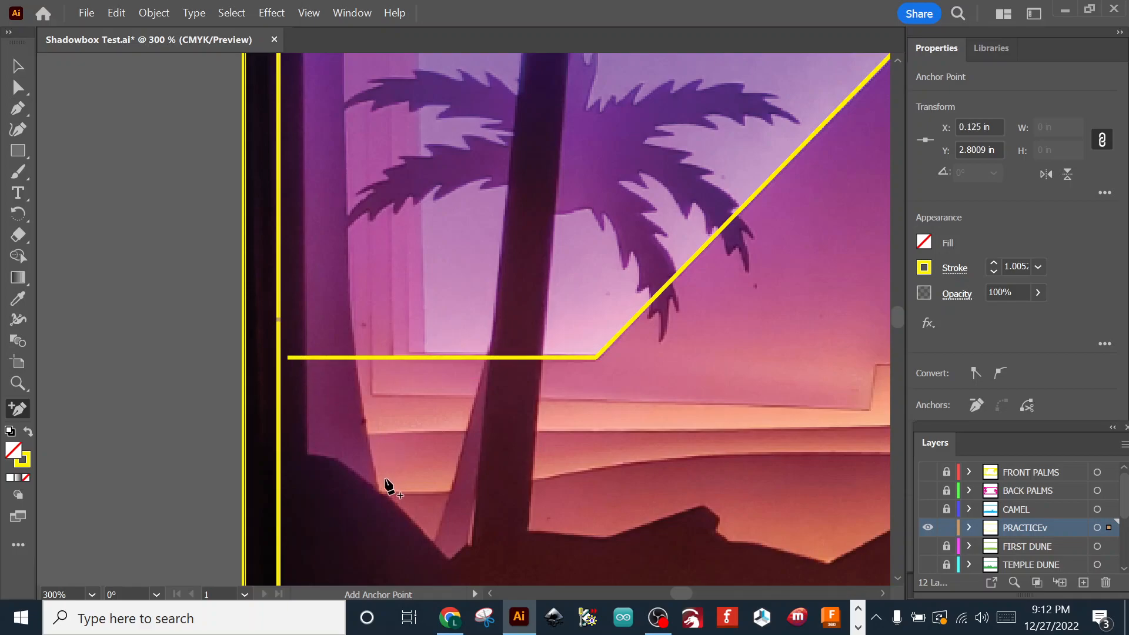
Delete the inner rectangle's lower-left corner anchor point with the Direct Selection tool
drag(378, 479, 370, 311)
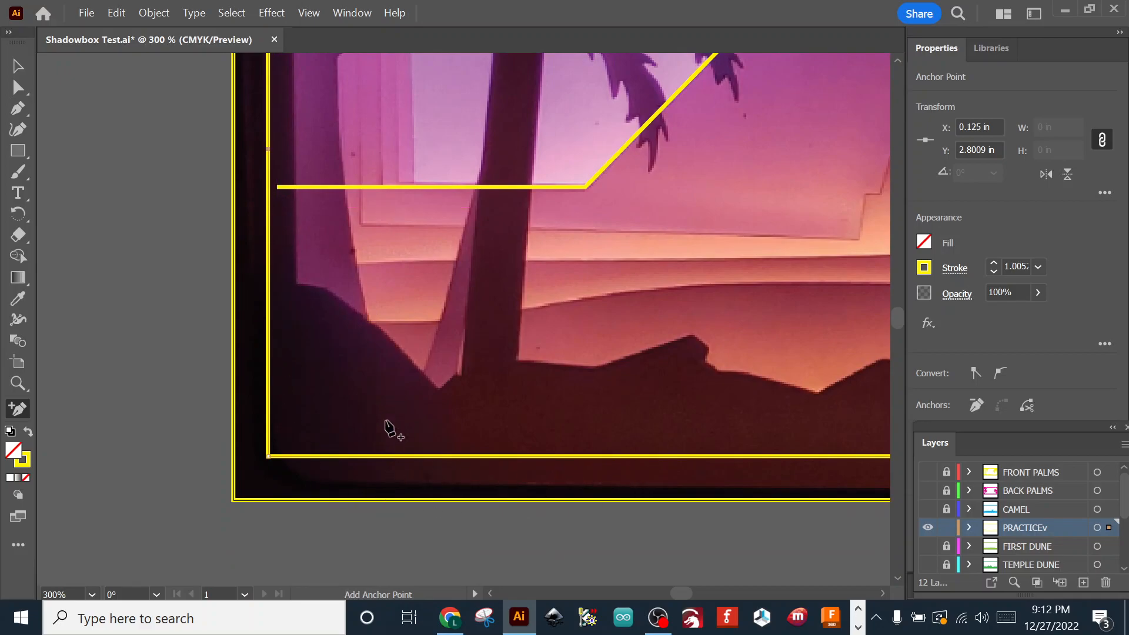
key(a)
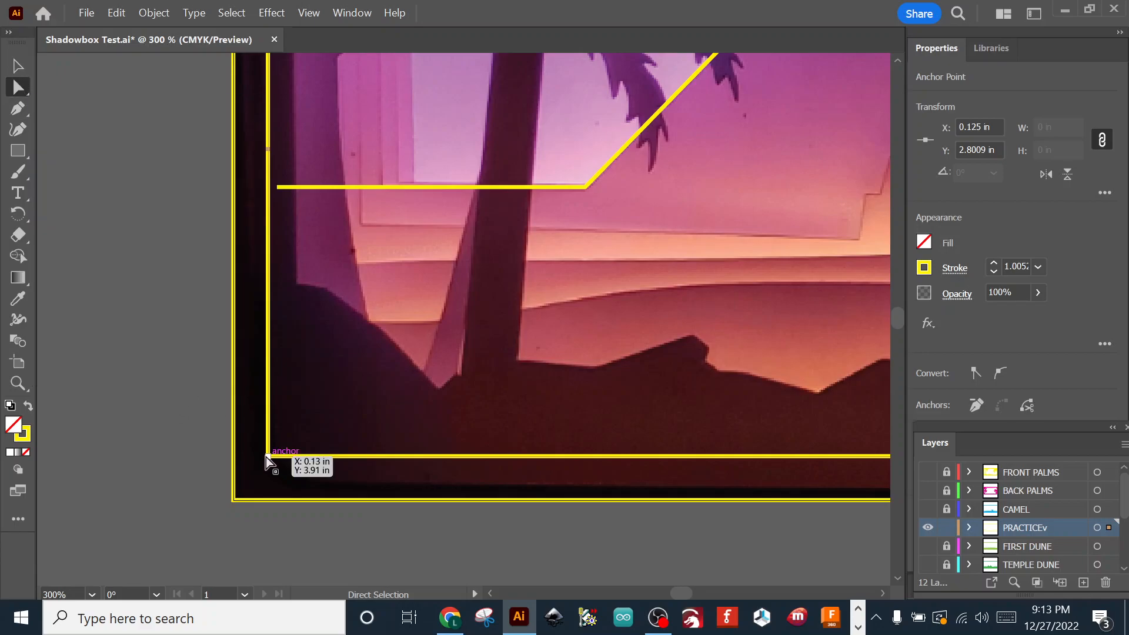
click(266, 456)
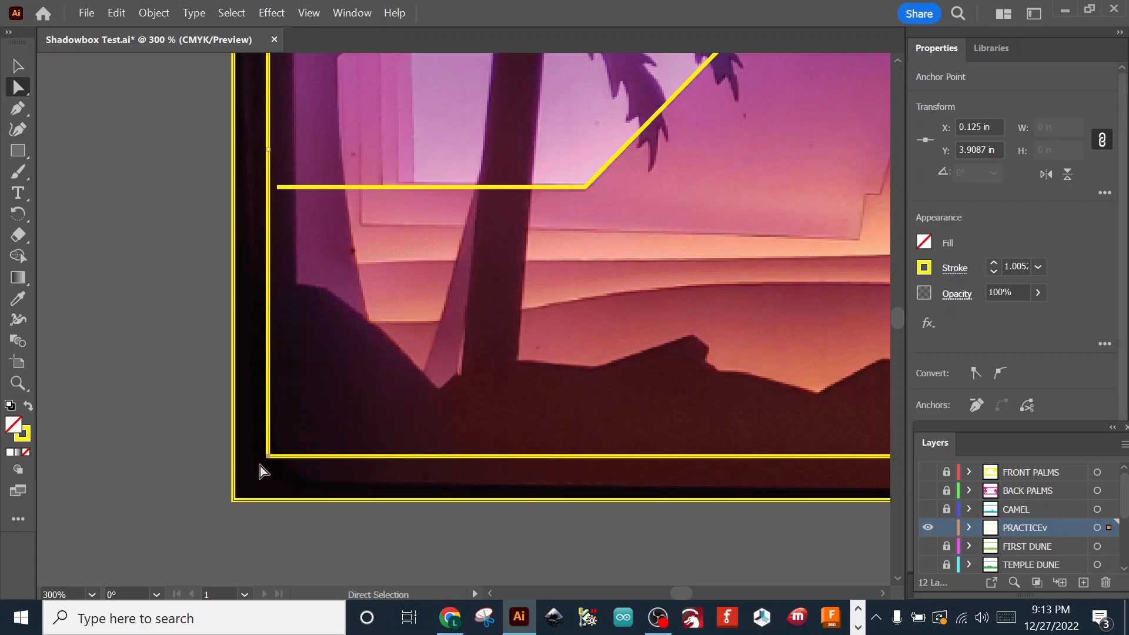
key(Delete)
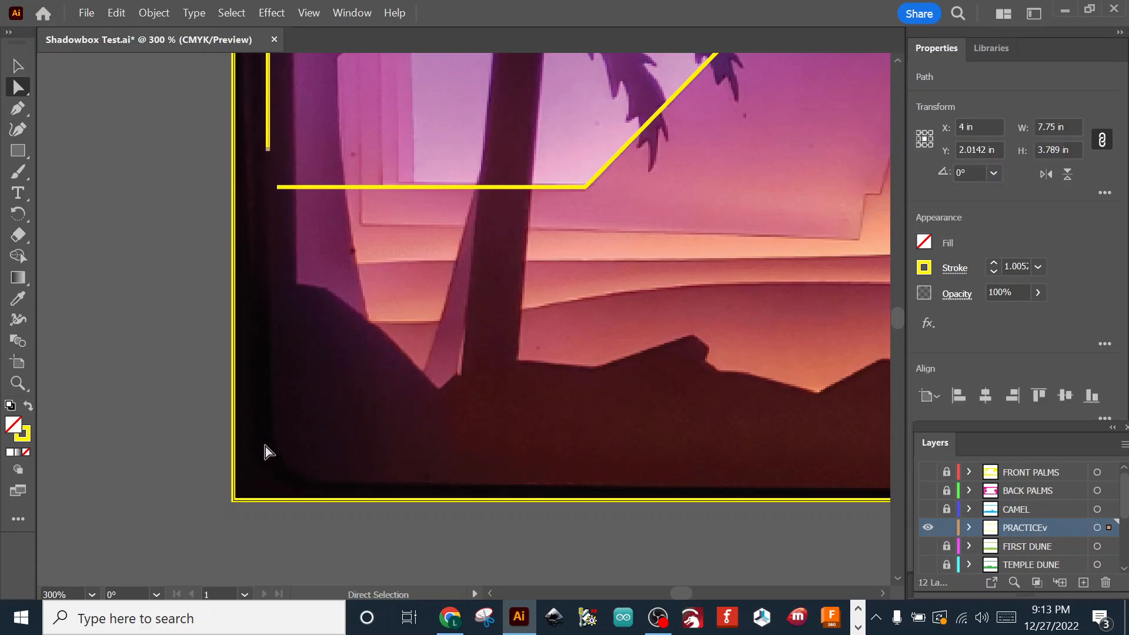
Delete the inner rectangle's lower-right corner anchor point
drag(579, 430, 55, 397)
drag(649, 452, 127, 387)
drag(697, 350, 262, 376)
drag(744, 356, 340, 355)
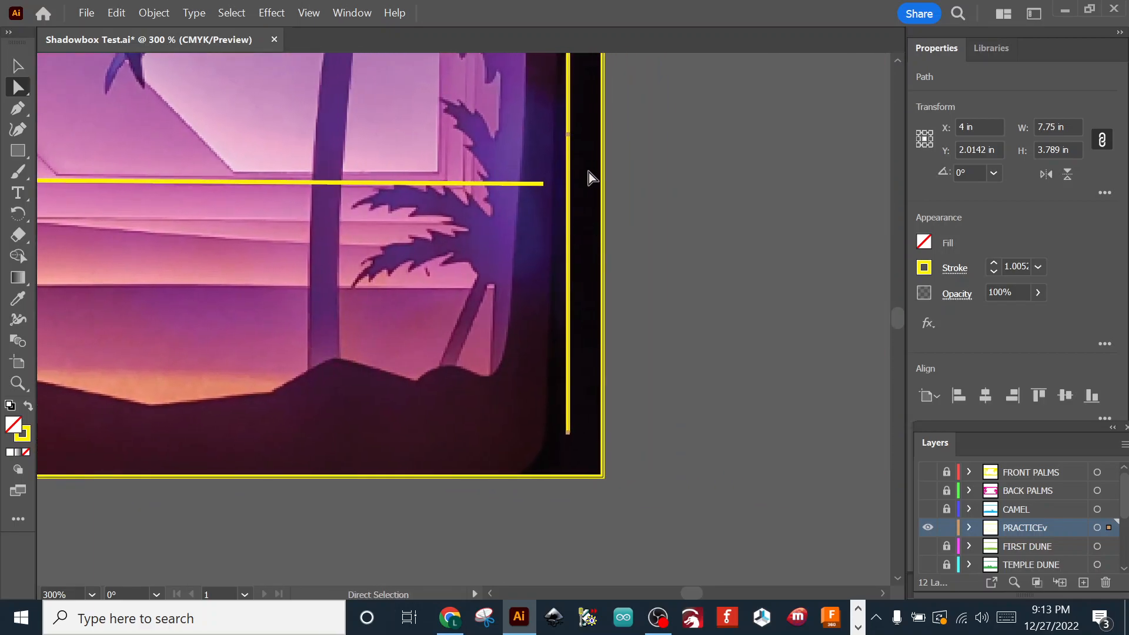
click(569, 432)
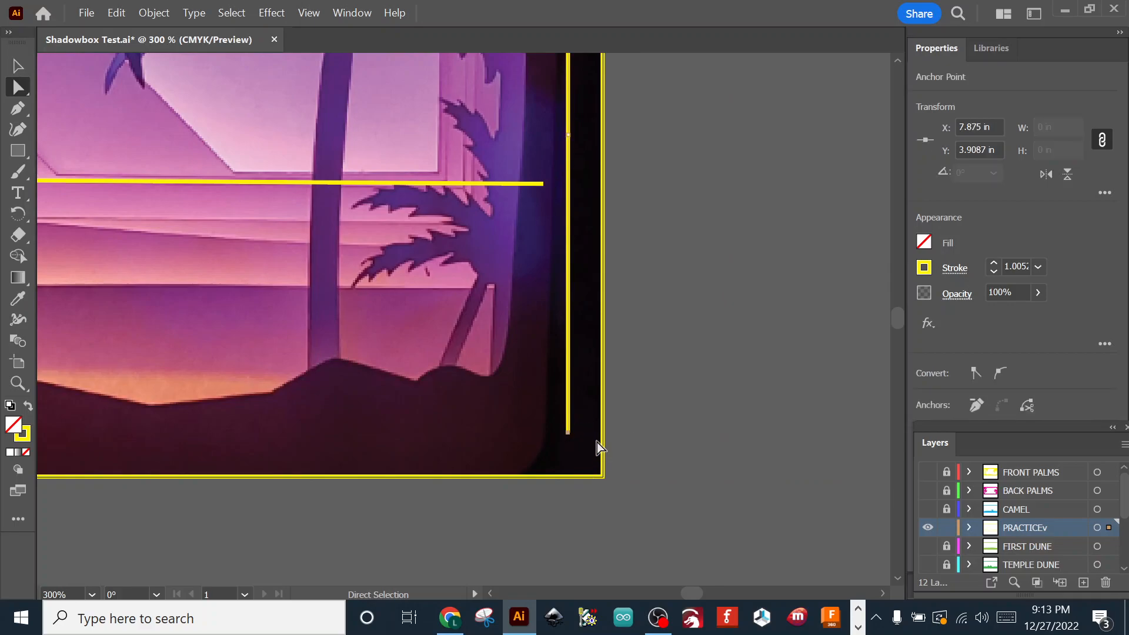
key(Delete)
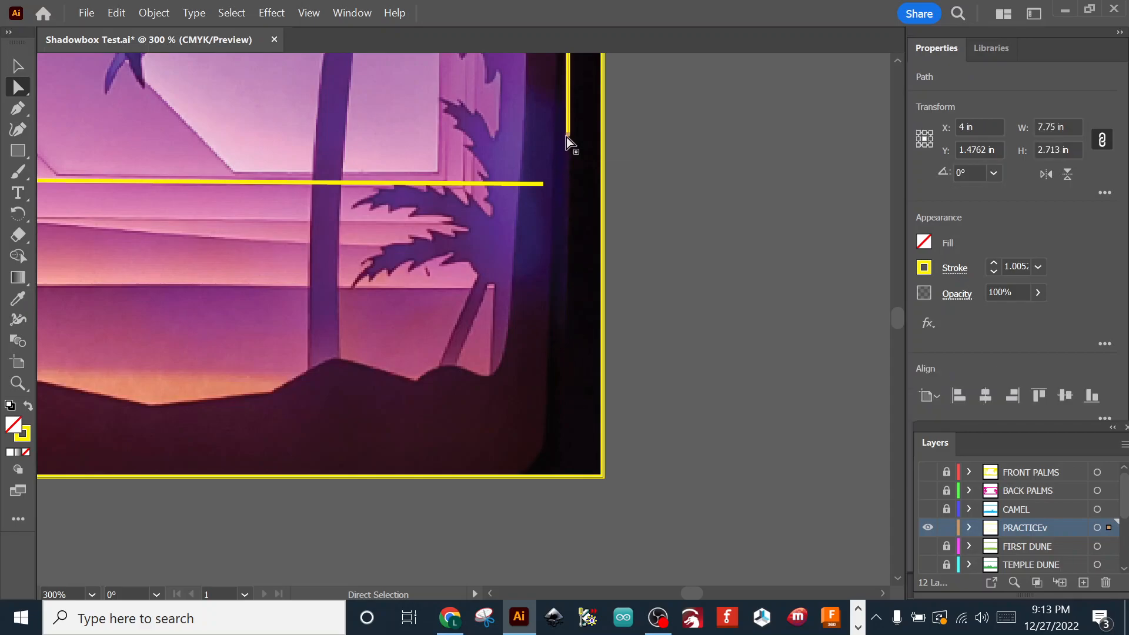
Bring the inner frame's open right end and the pyramid line's end together at X 7.875 in, Y about 3.01 in, and join them
drag(569, 137, 568, 184)
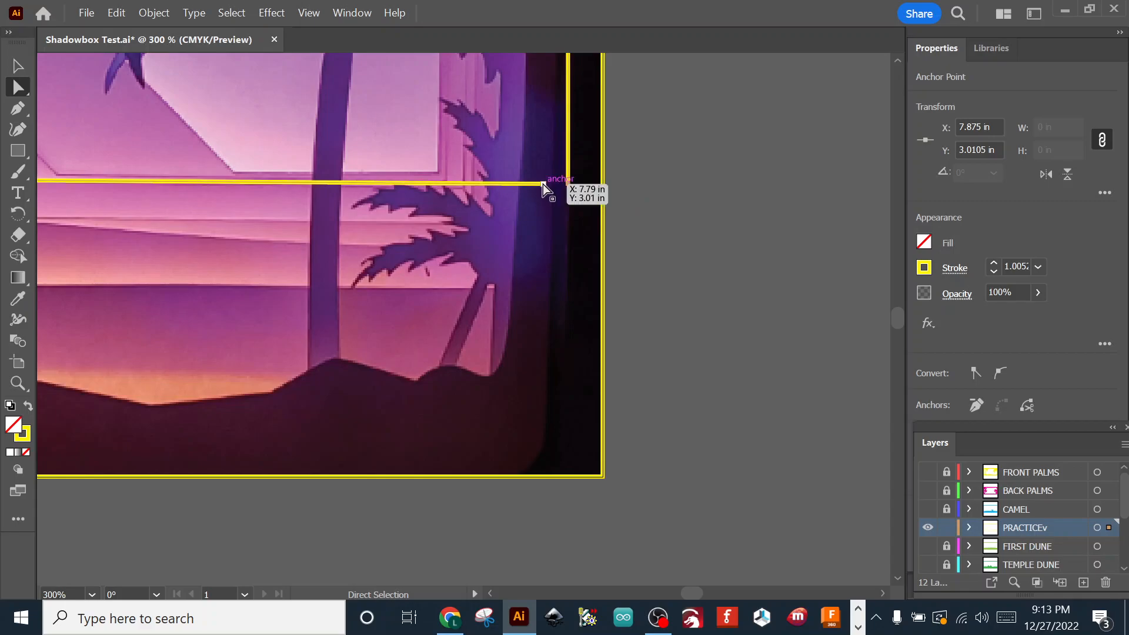
click(541, 184)
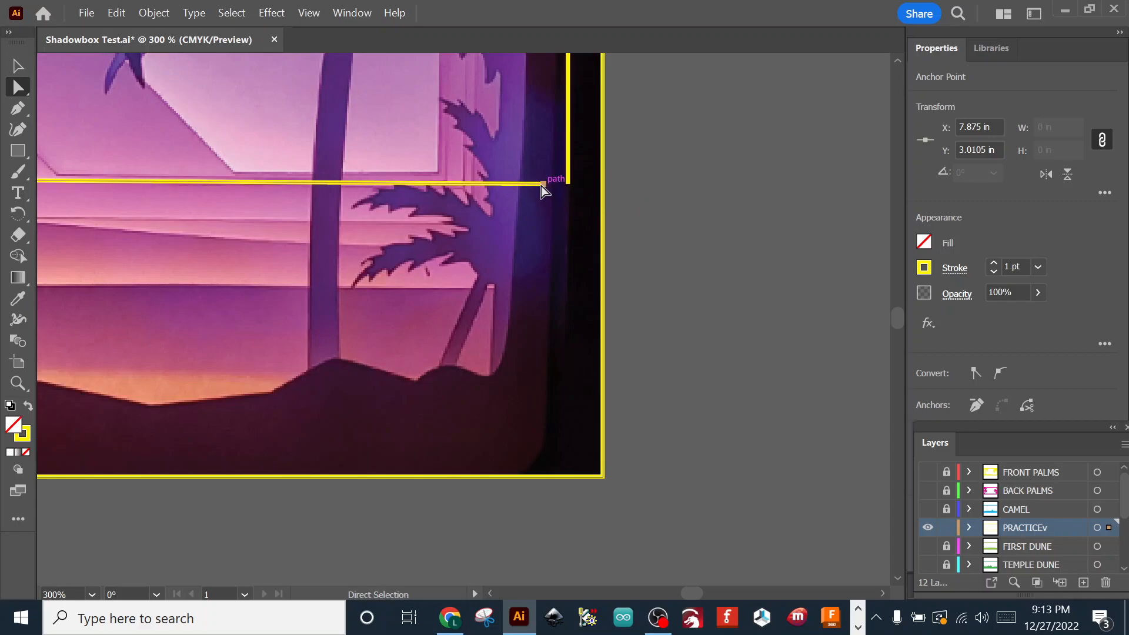
drag(542, 184, 569, 186)
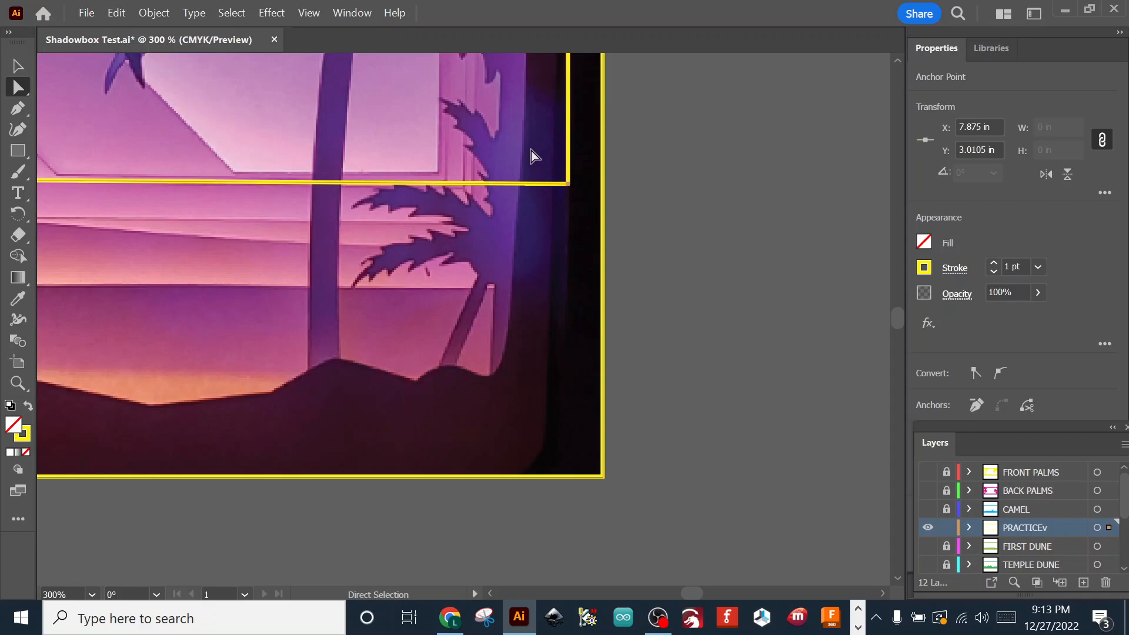
drag(559, 200, 590, 218)
click(1001, 407)
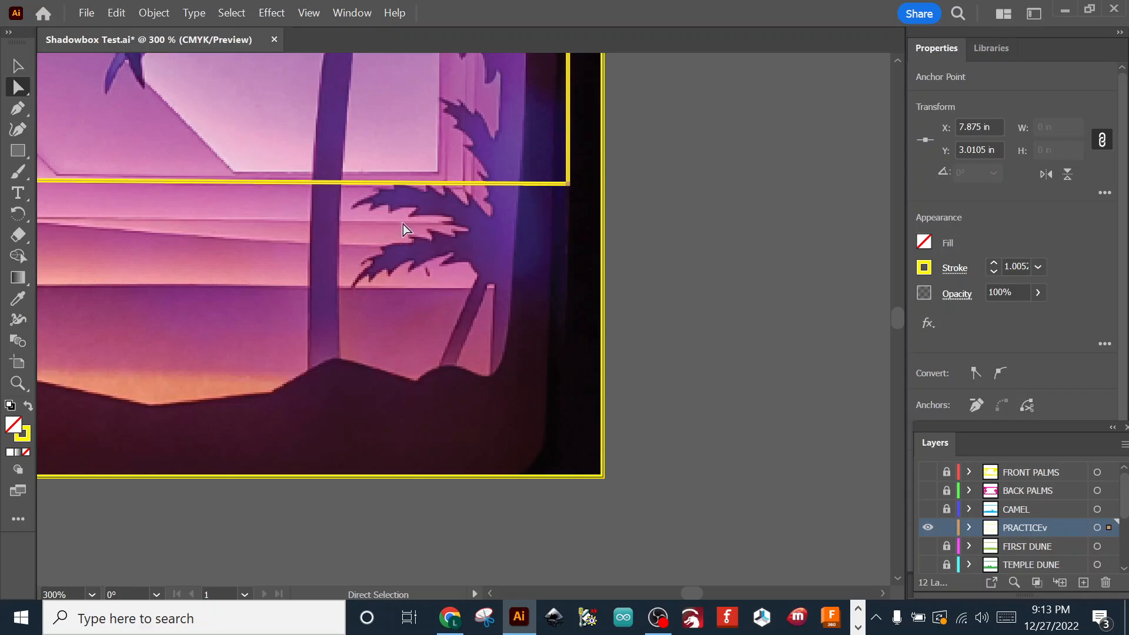
Bring the inner frame's open left end and the pyramid line's start together at X 0.125 in, Y about 2.93 in, and join them
scroll(150, 361, left, 15)
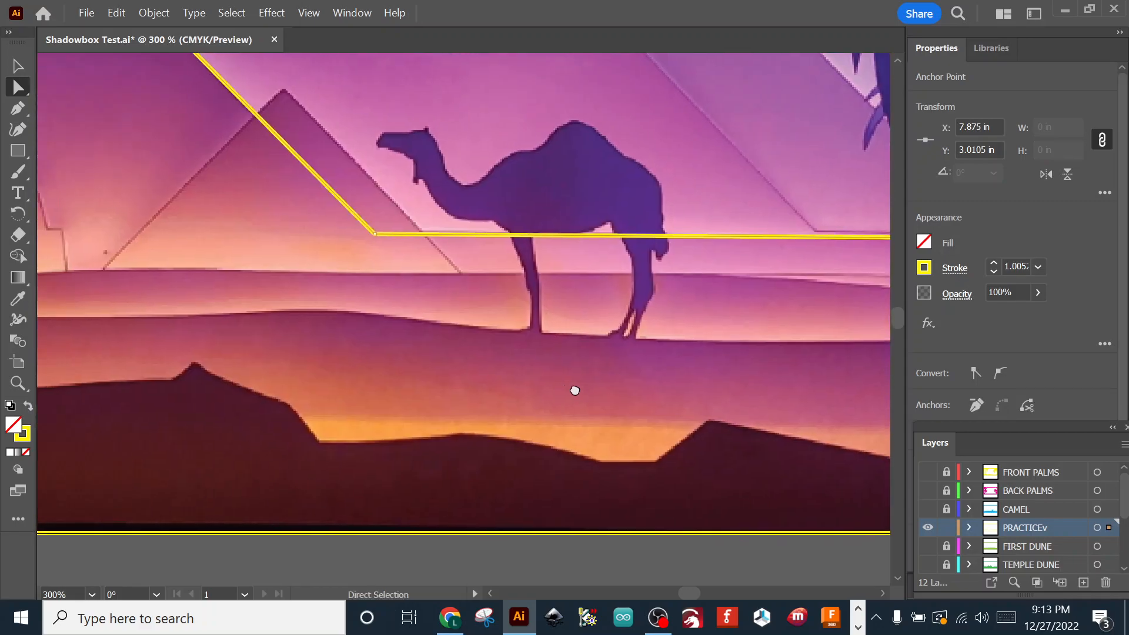
scroll(232, 369, left, 15)
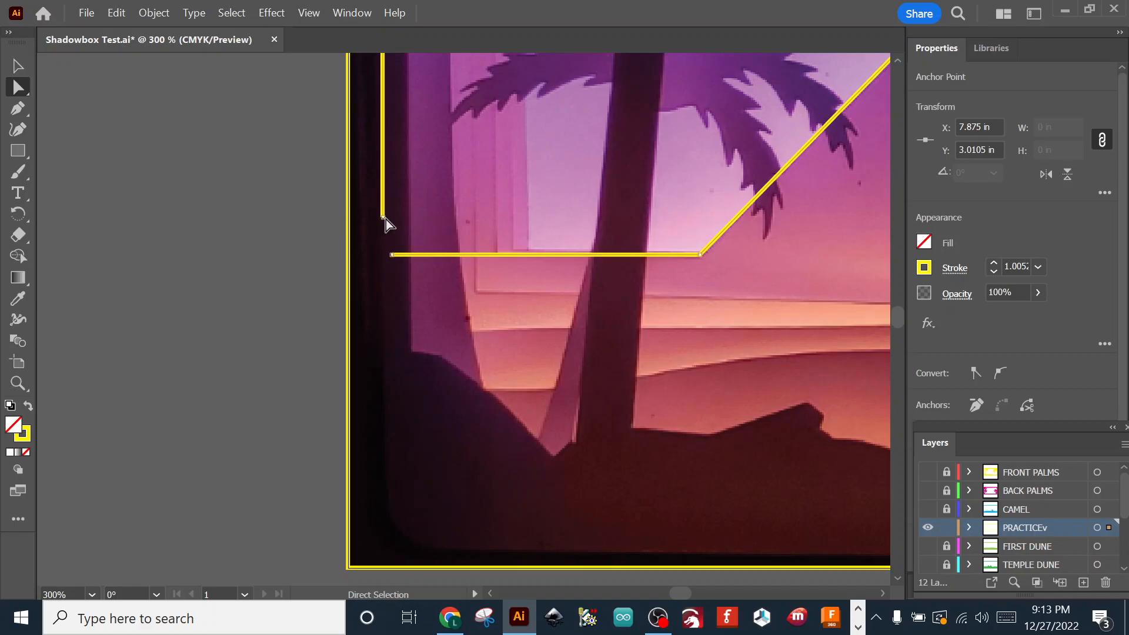
click(384, 217)
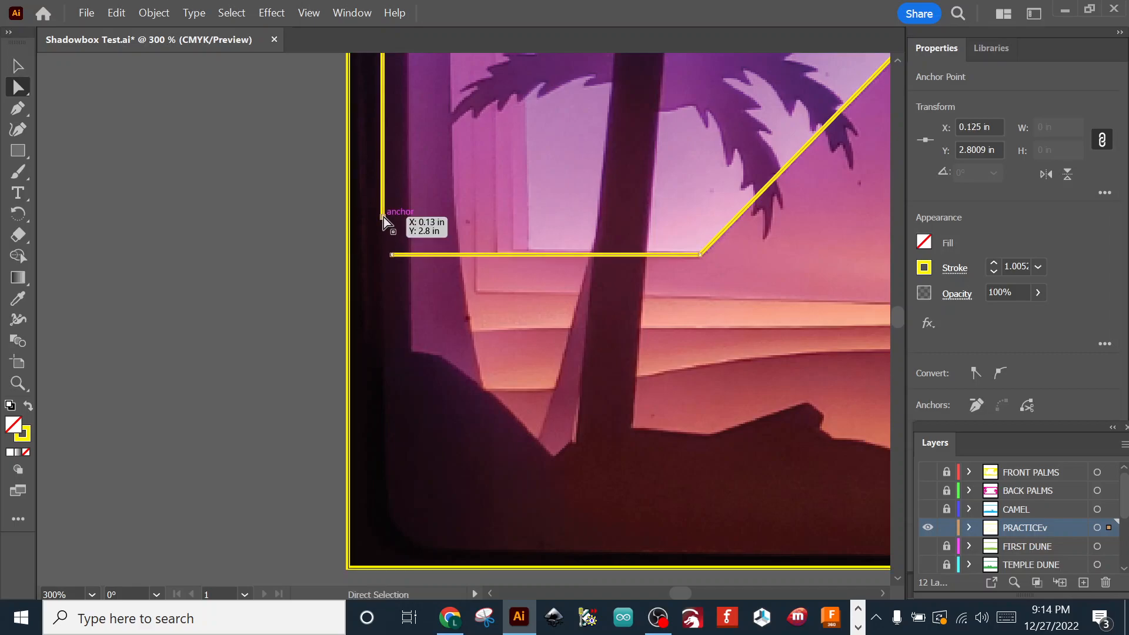
drag(382, 215, 383, 255)
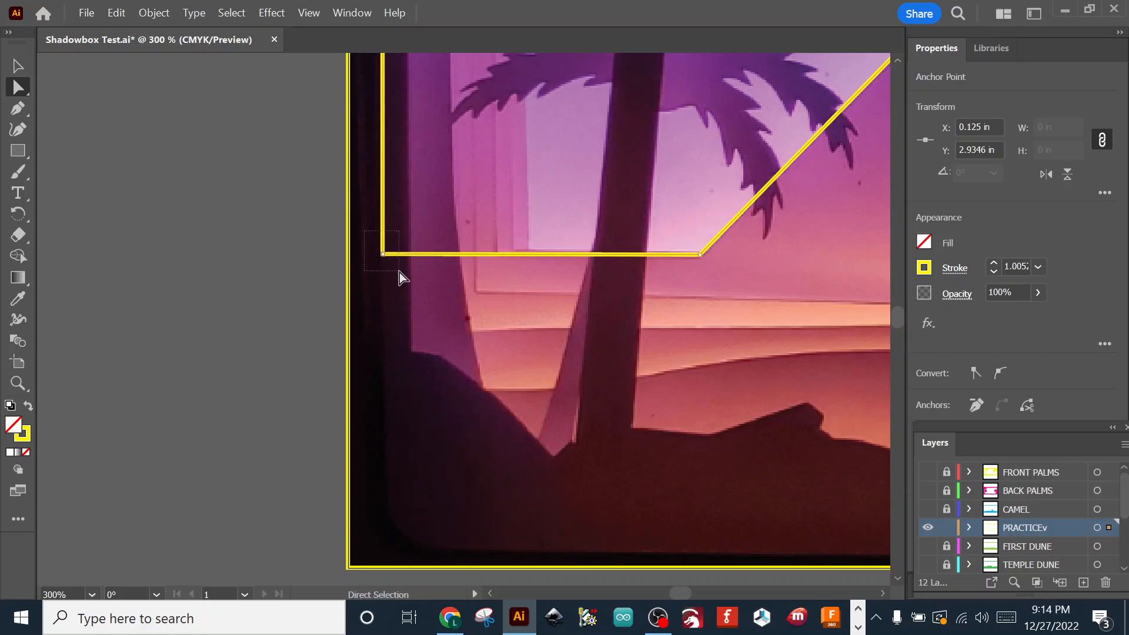
drag(403, 283, 405, 283)
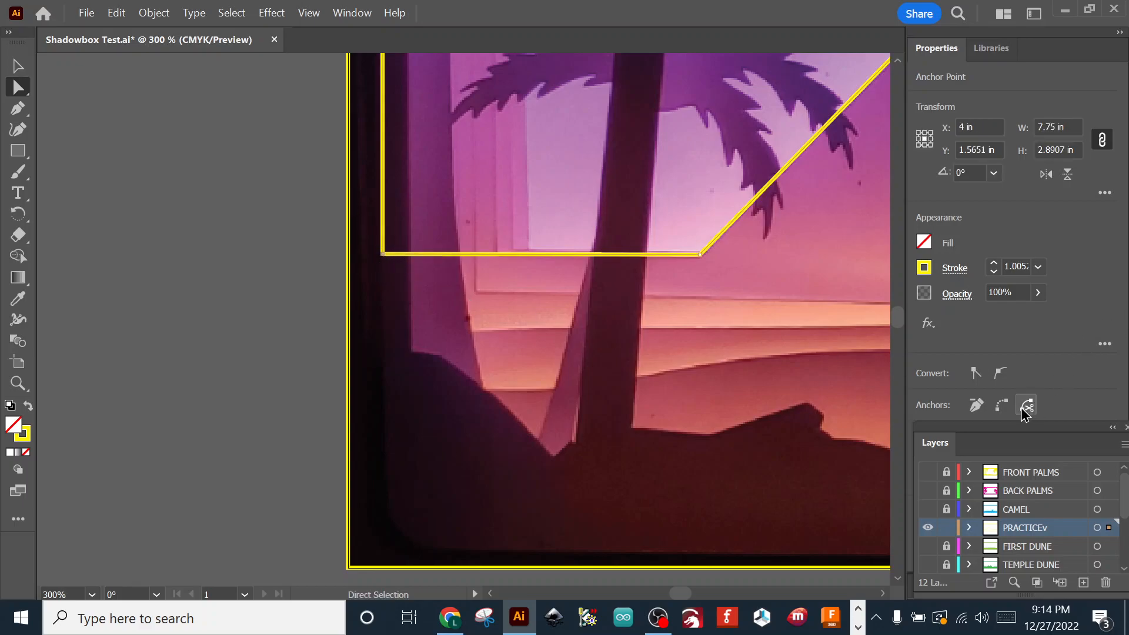
click(1003, 410)
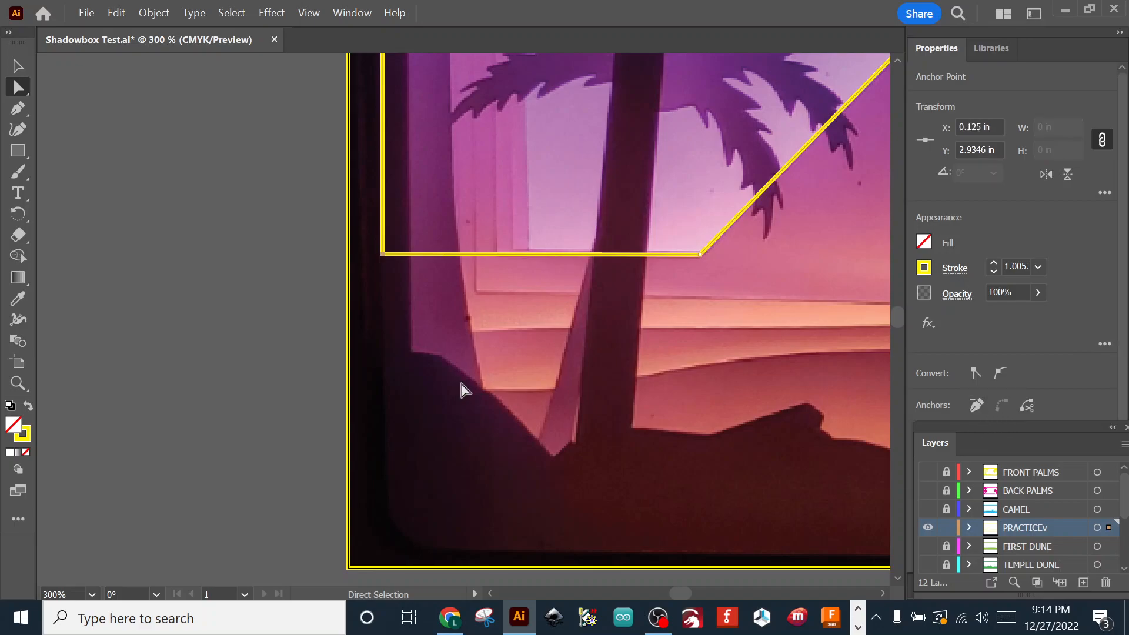
Select the outer rectangle together with the closed inner pyramid outline and make them a Live Paint group
key(ctrl+0)
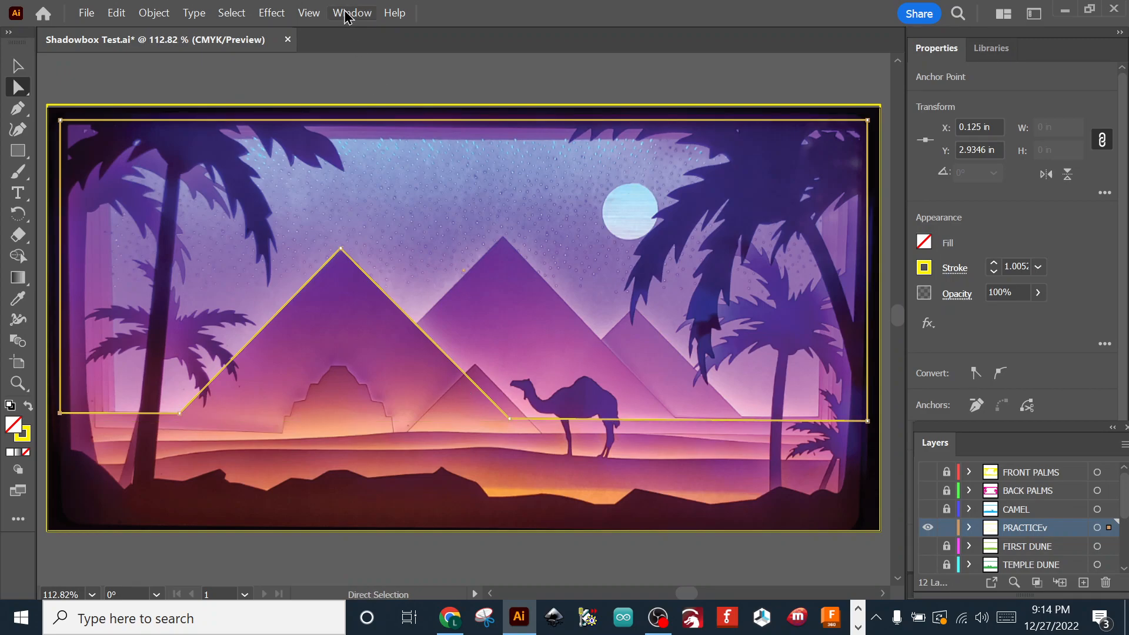
click(377, 86)
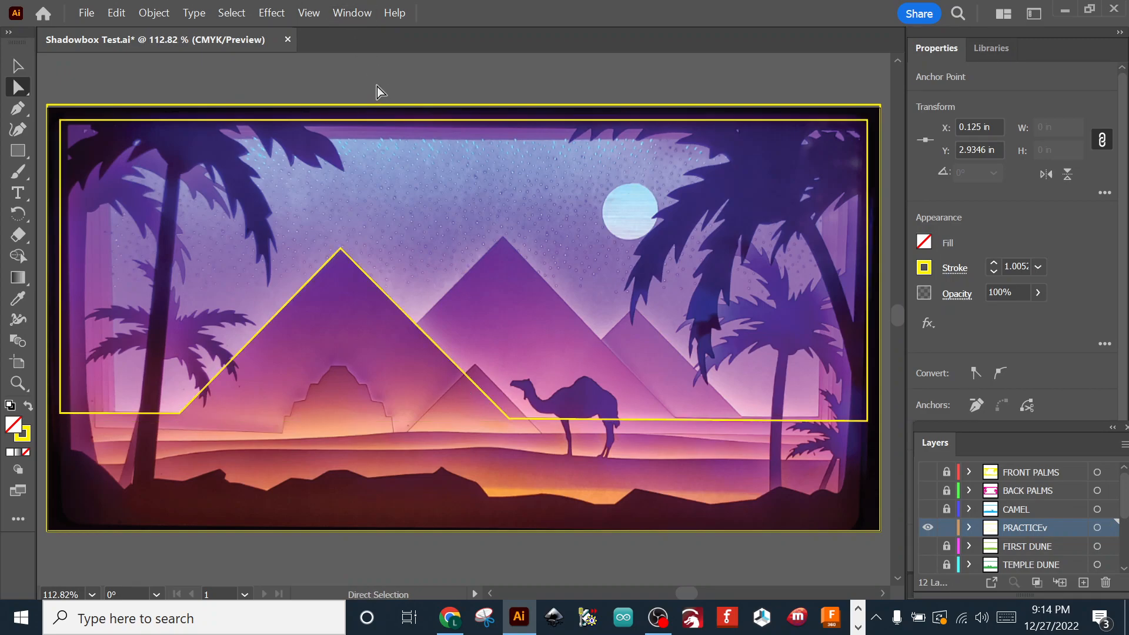
click(328, 101)
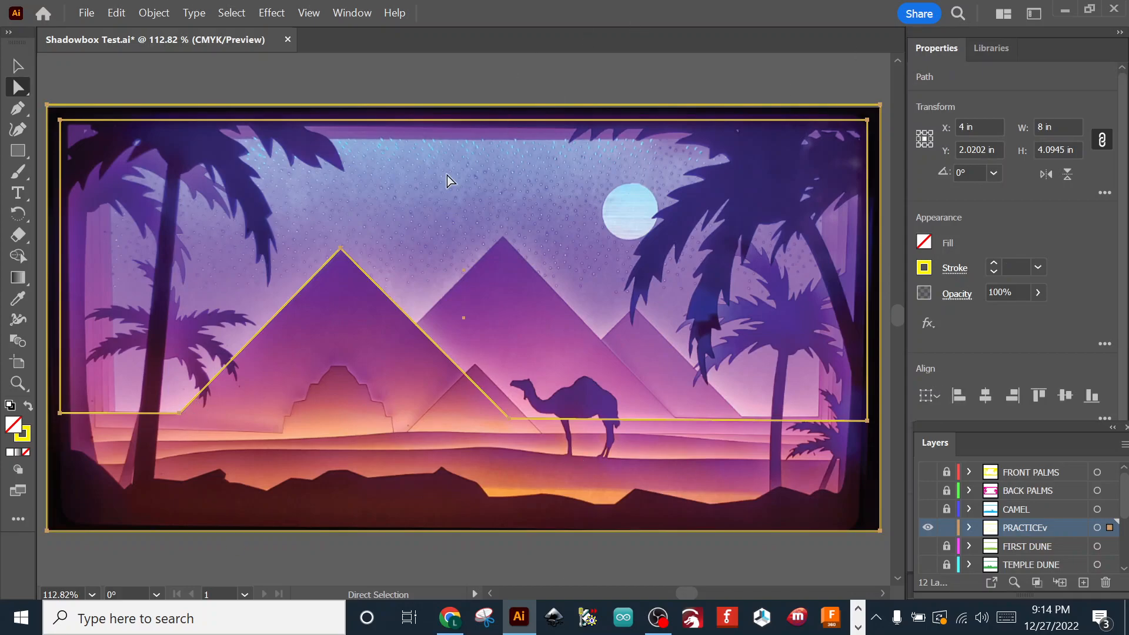
click(156, 14)
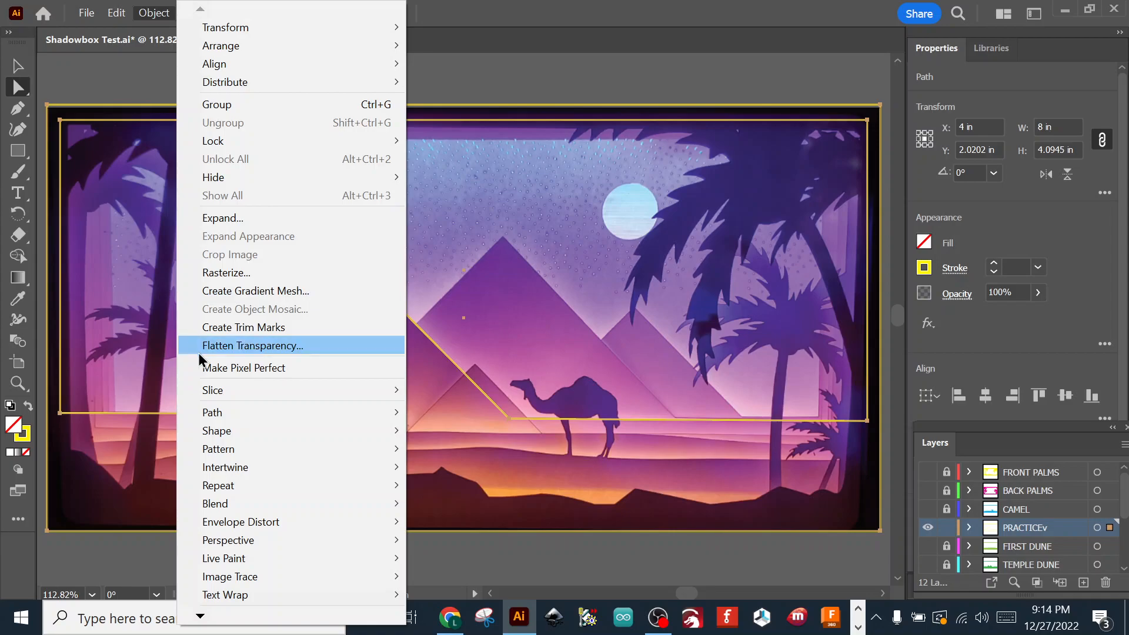
mouse_move(397, 558)
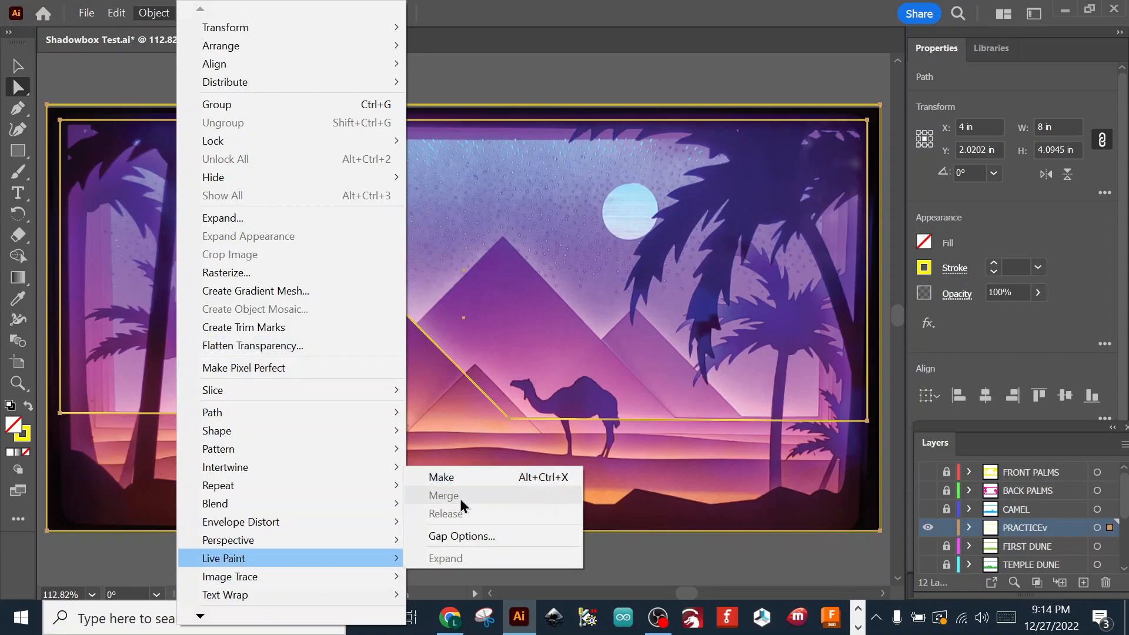
click(457, 476)
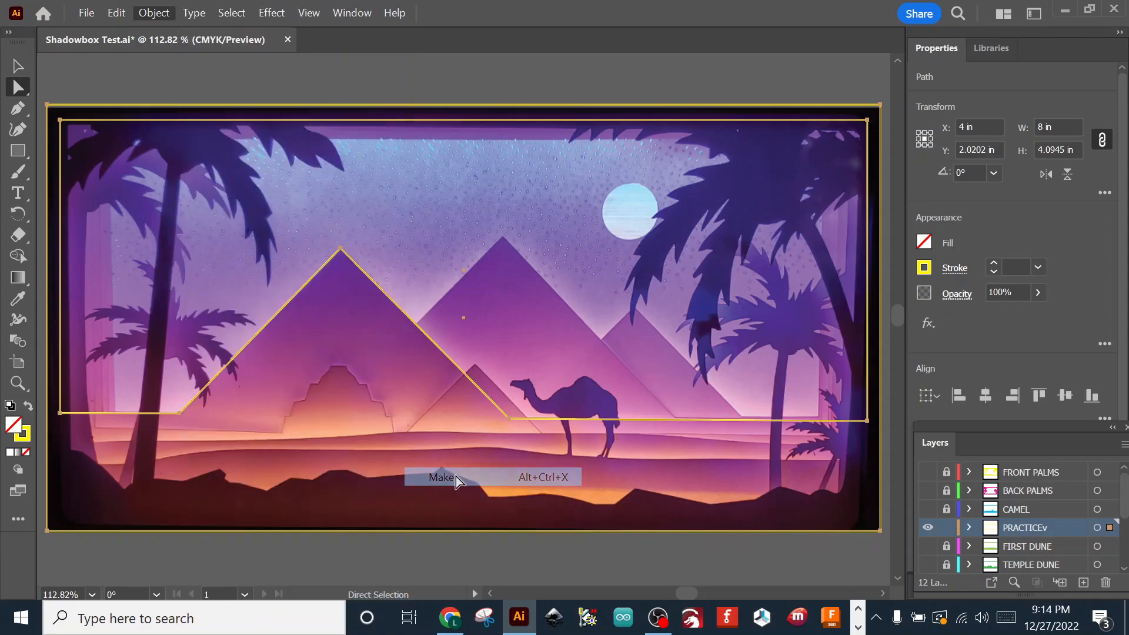
click(924, 242)
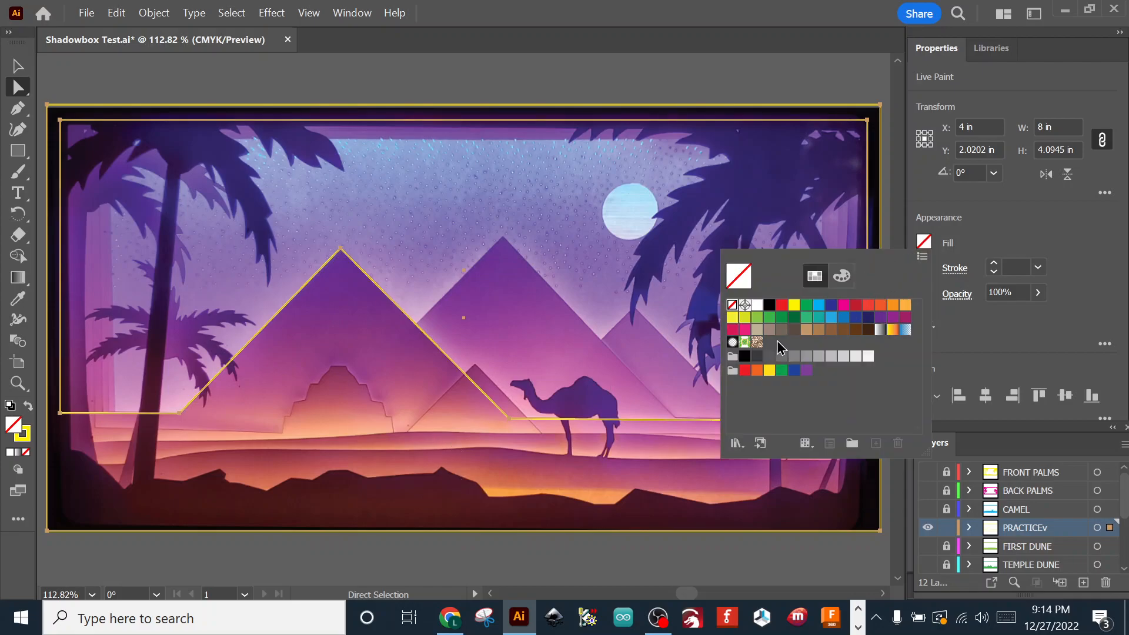
click(795, 307)
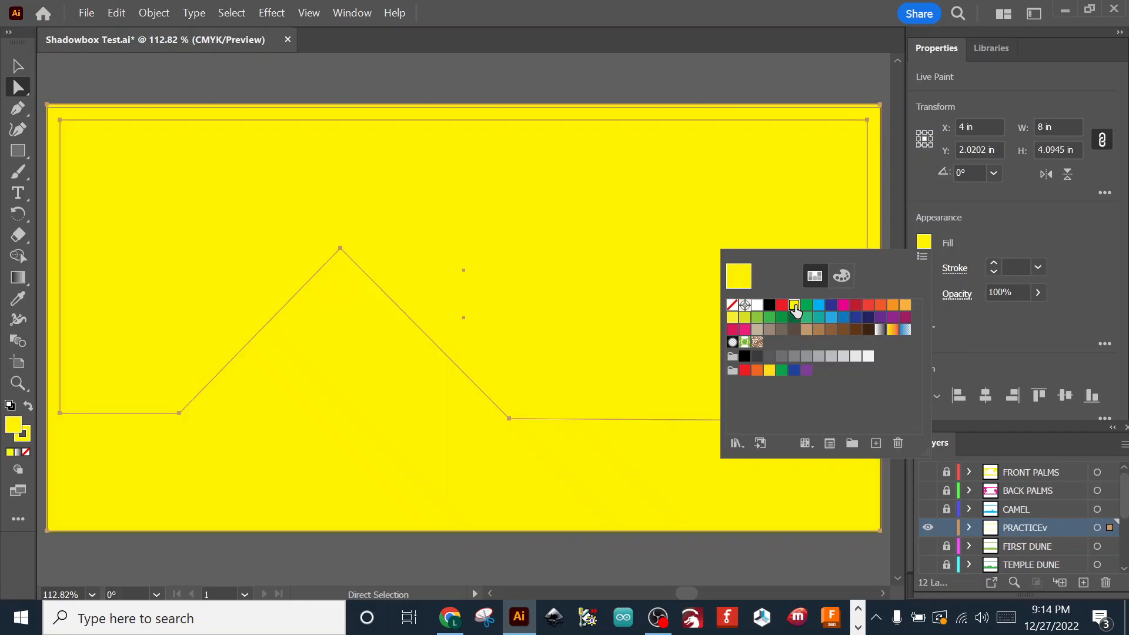
key(Escape)
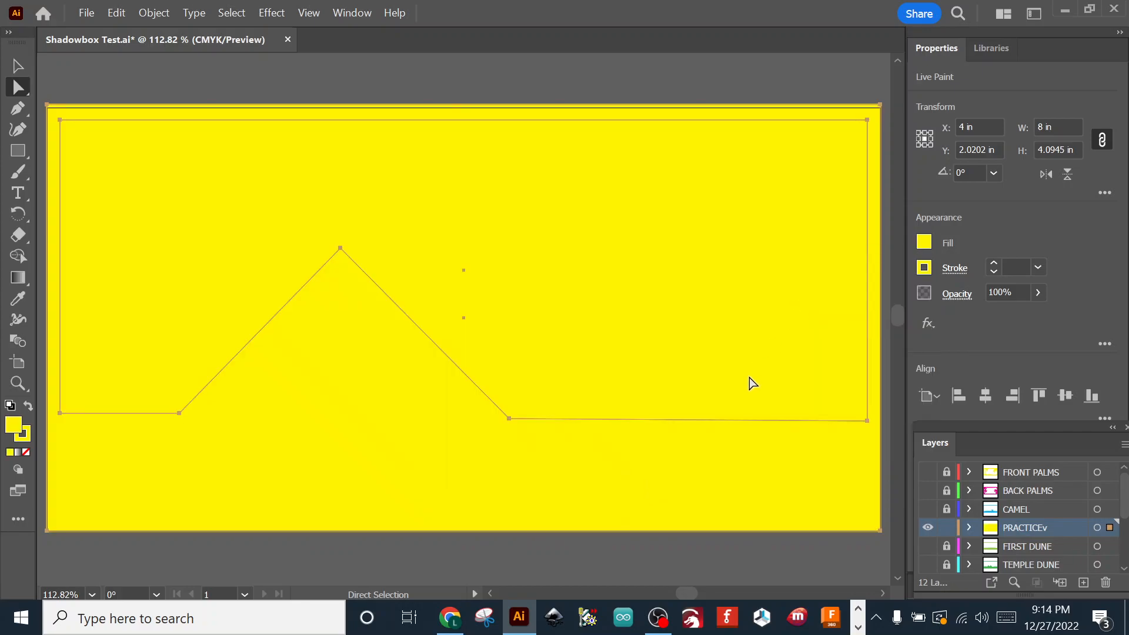
key(ctrl+z)
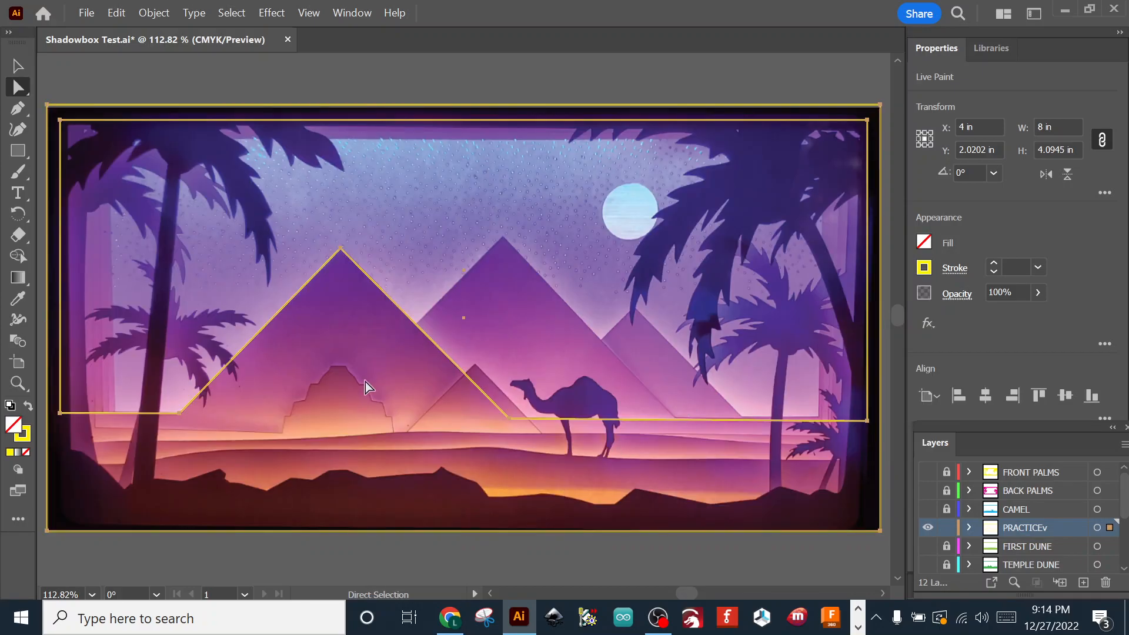
Fill the area between the outer rectangle and the inner pyramid outline with yellow using the Live Paint Bucket, then deselect the artwork
key(k)
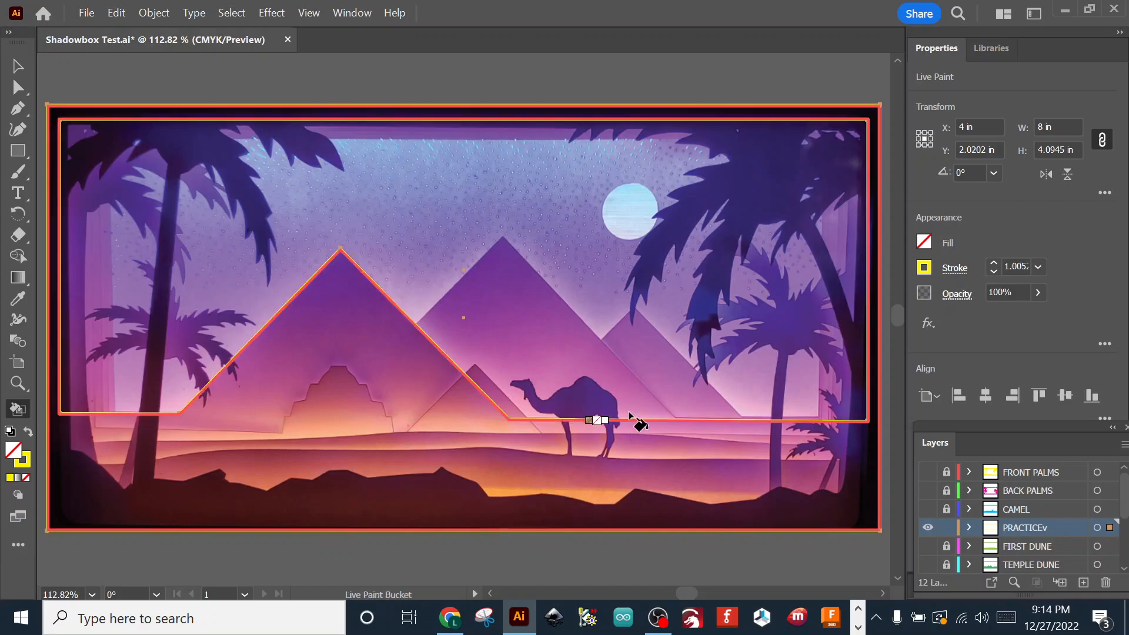
click(924, 243)
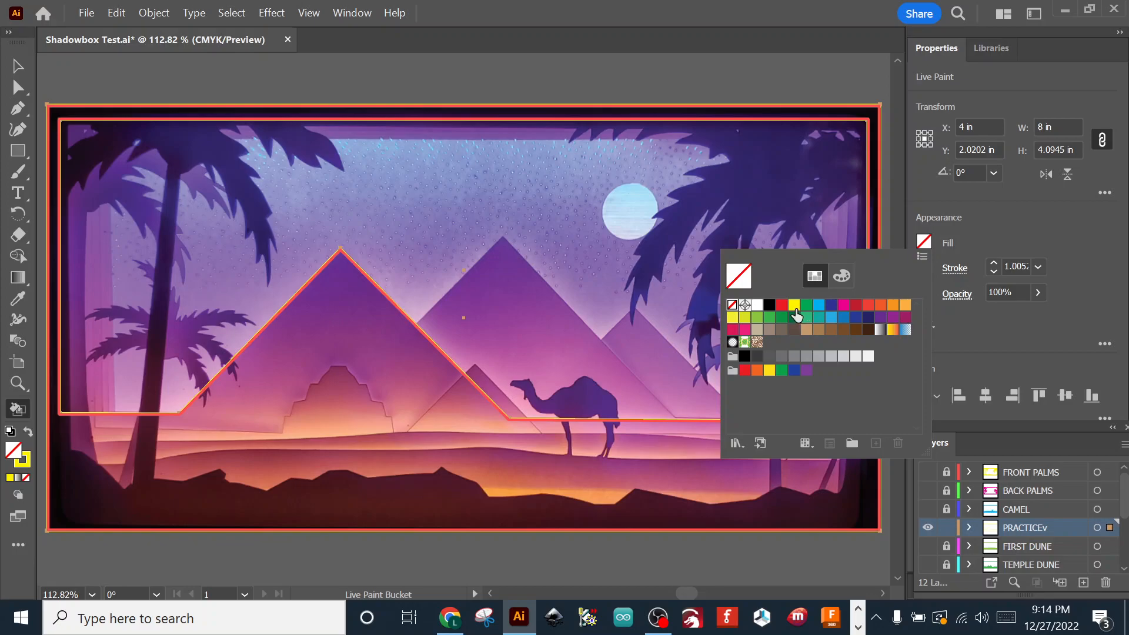
click(794, 304)
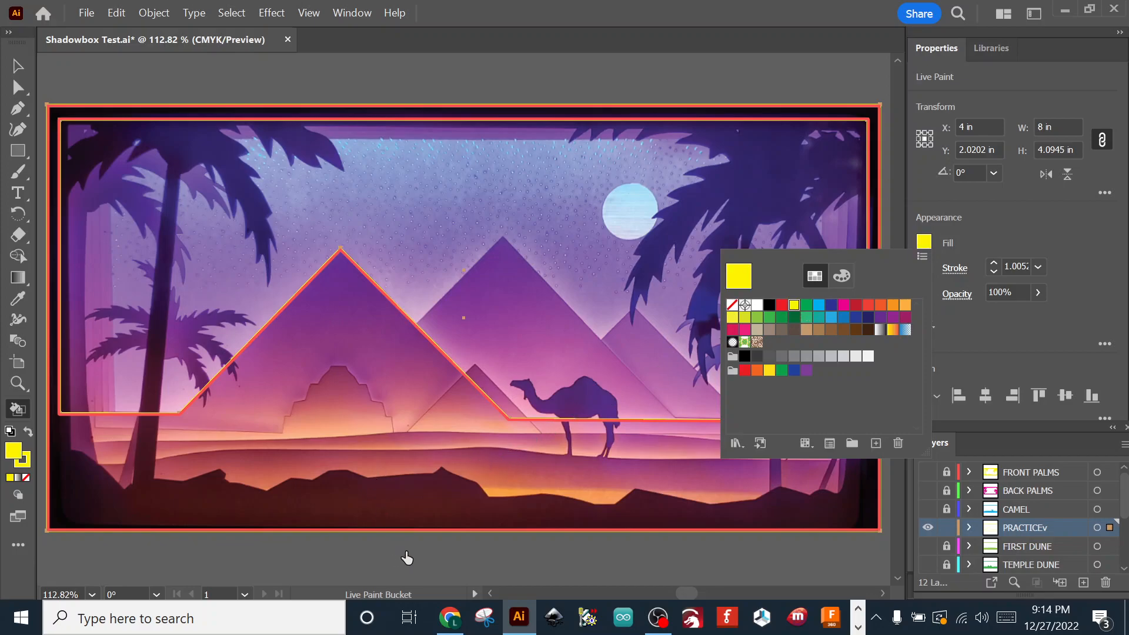
click(413, 571)
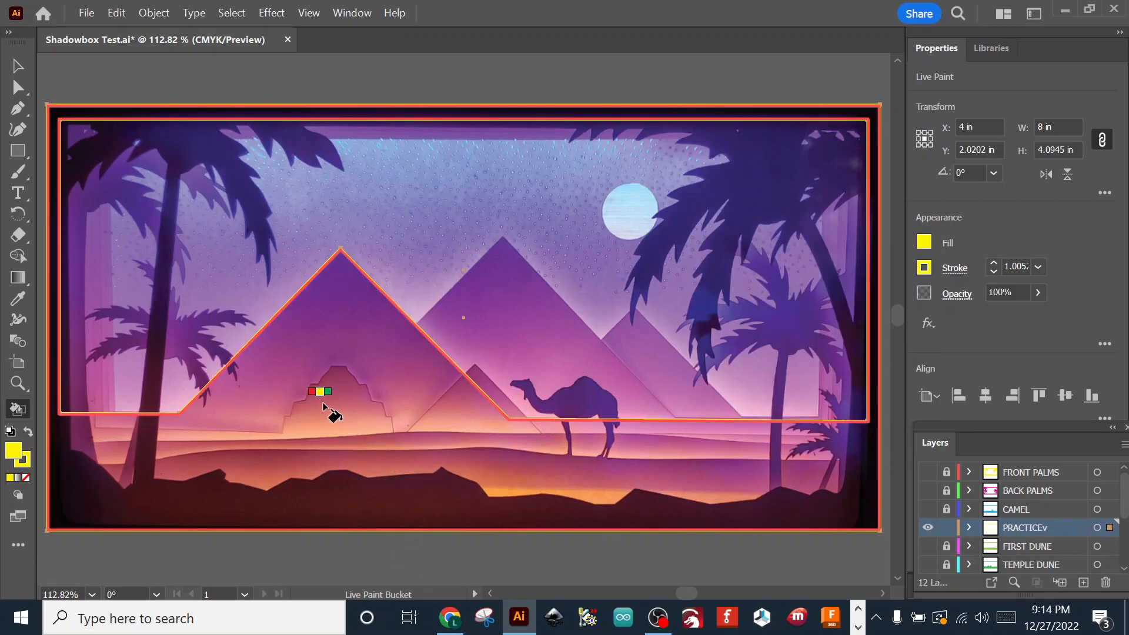
click(361, 438)
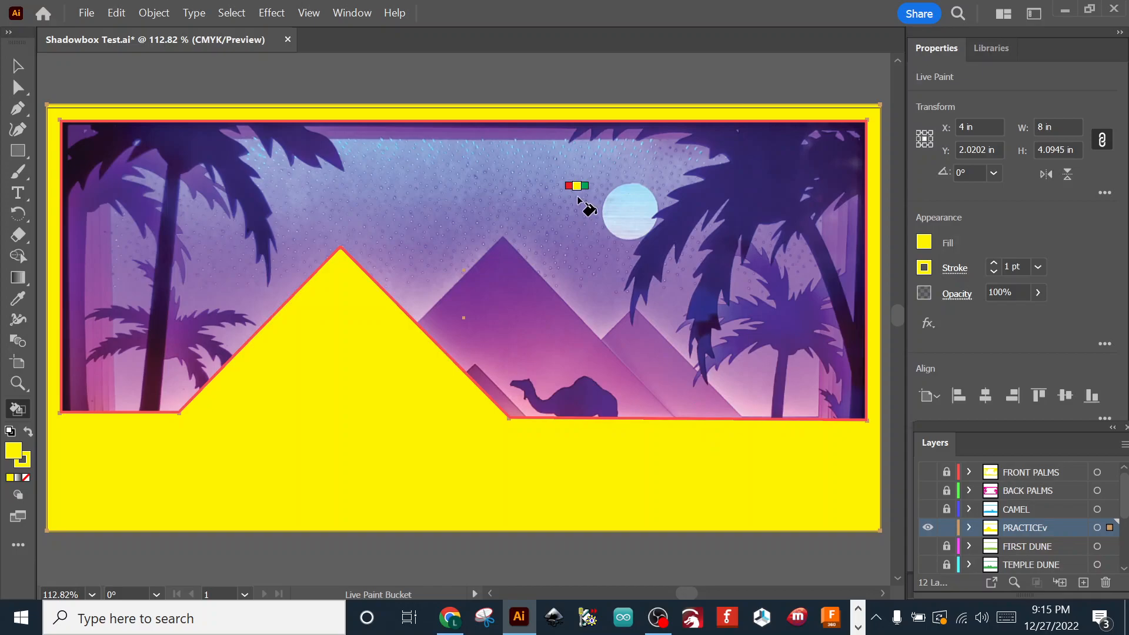
key(v)
click(546, 73)
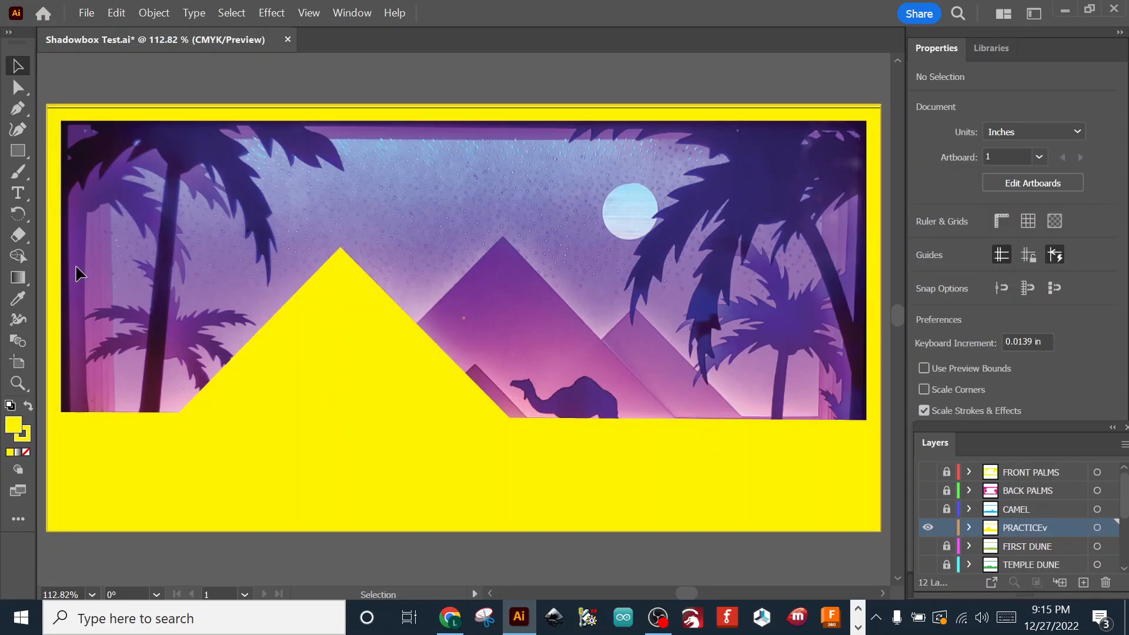